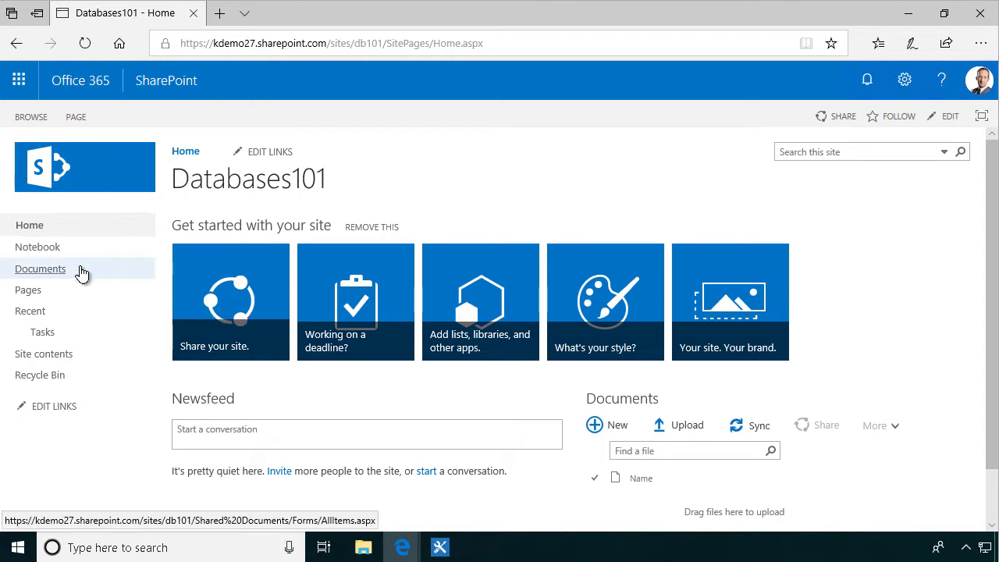
# In the Documents library's name and description settings, replace the name with Homework
pyautogui.click(47, 268)
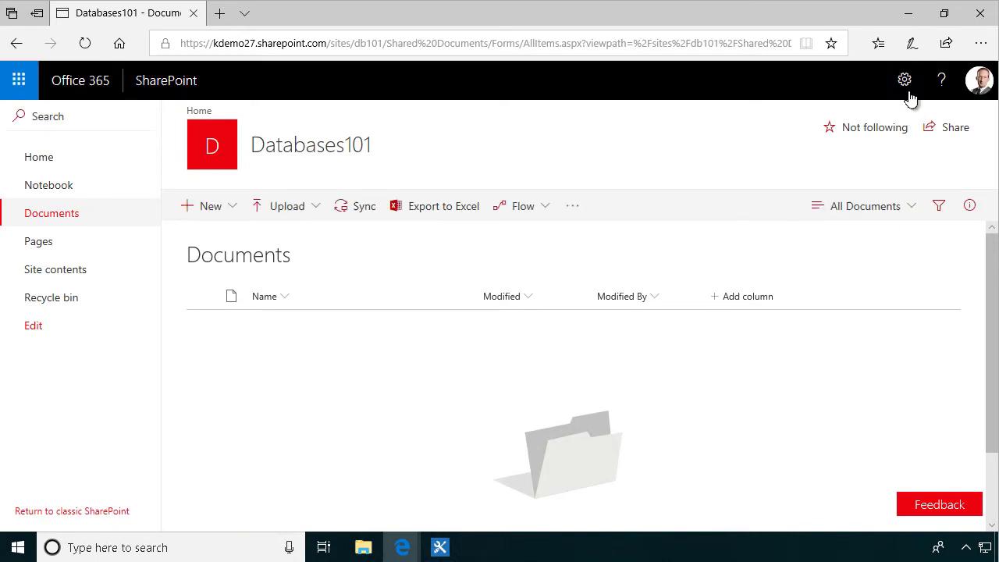
pyautogui.click(904, 80)
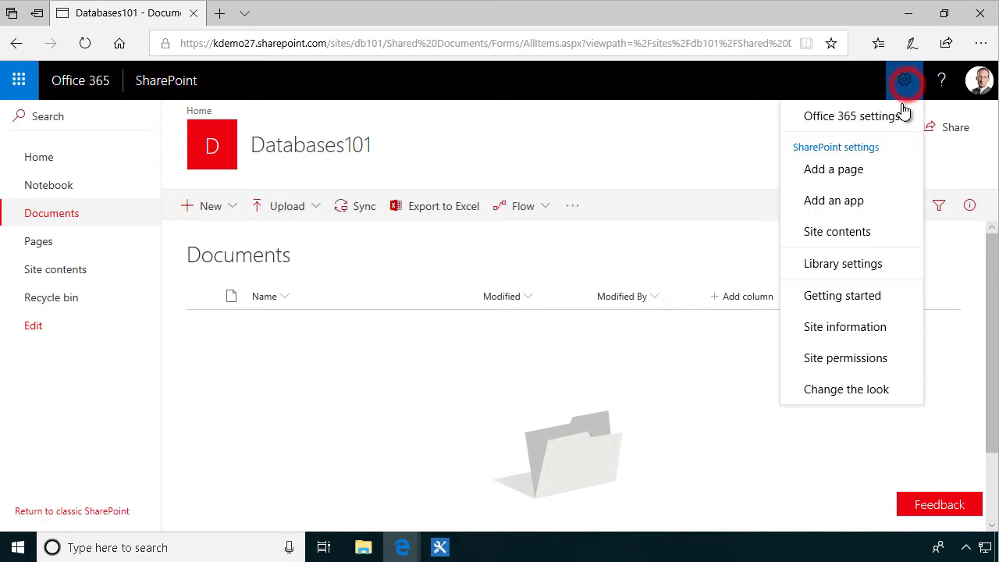
pyautogui.click(877, 263)
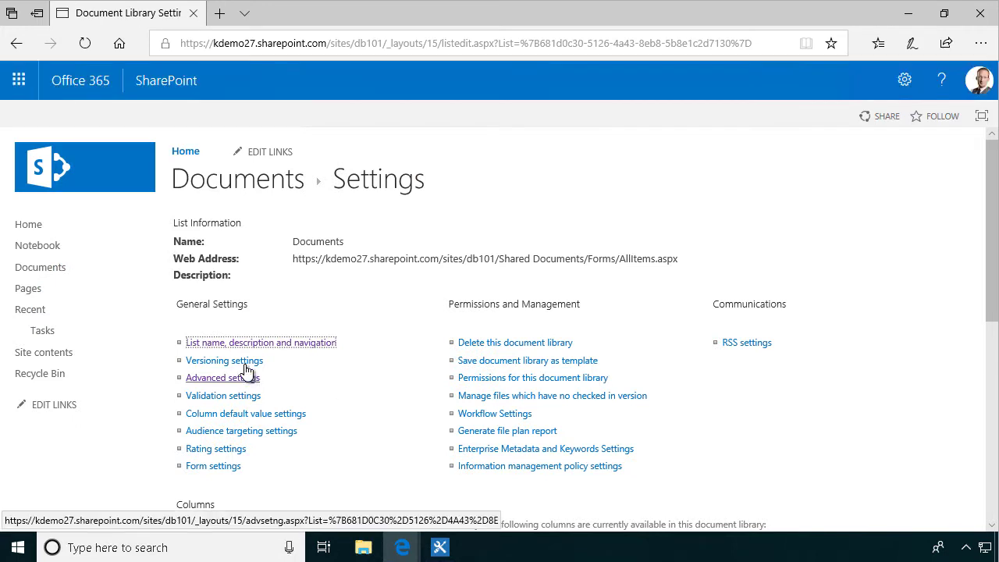
pyautogui.click(245, 342)
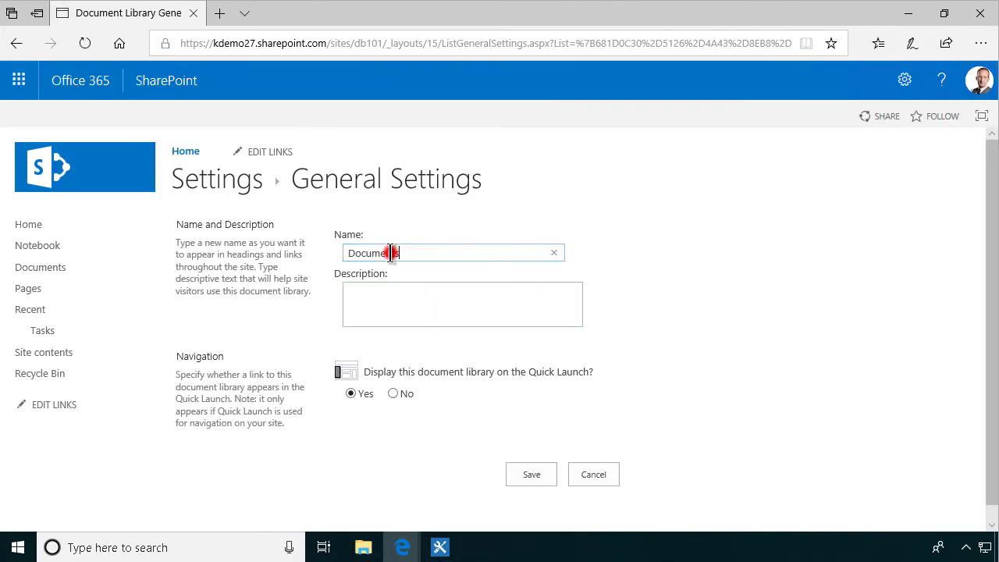
pyautogui.doubleClick(386, 252)
pyautogui.write('Homework')
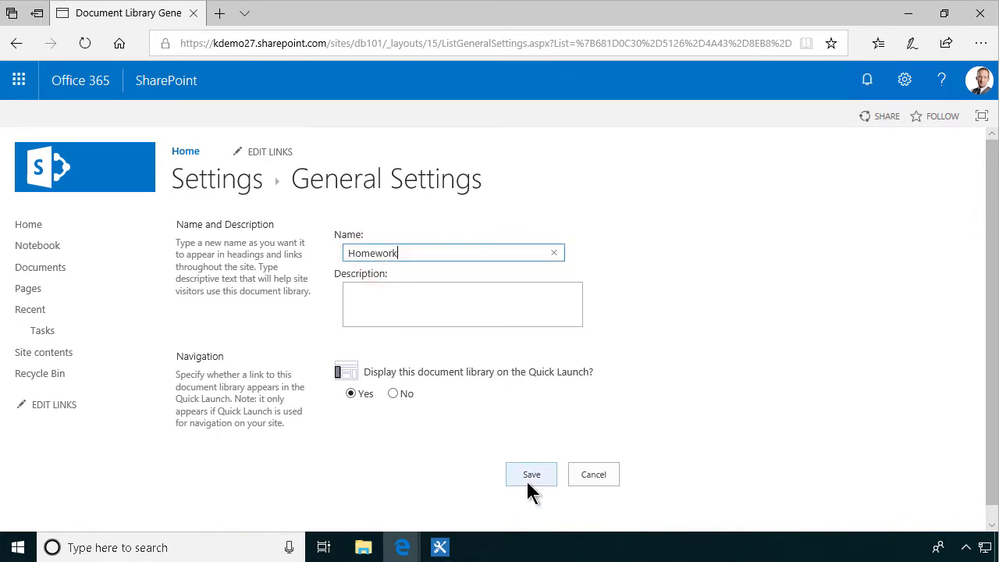
# Save the Homework library name and edit the All Documents view
pyautogui.click(531, 477)
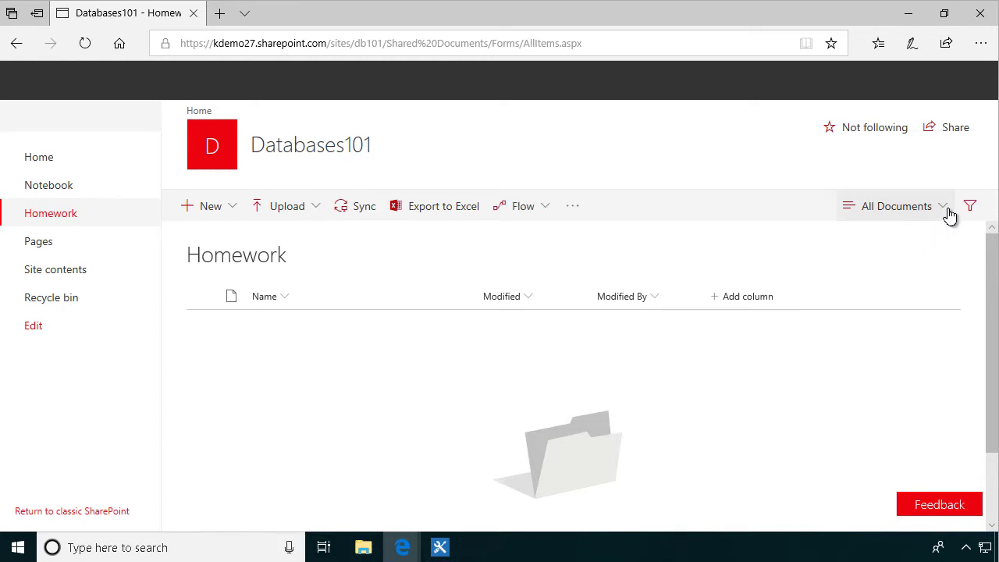
pyautogui.click(913, 209)
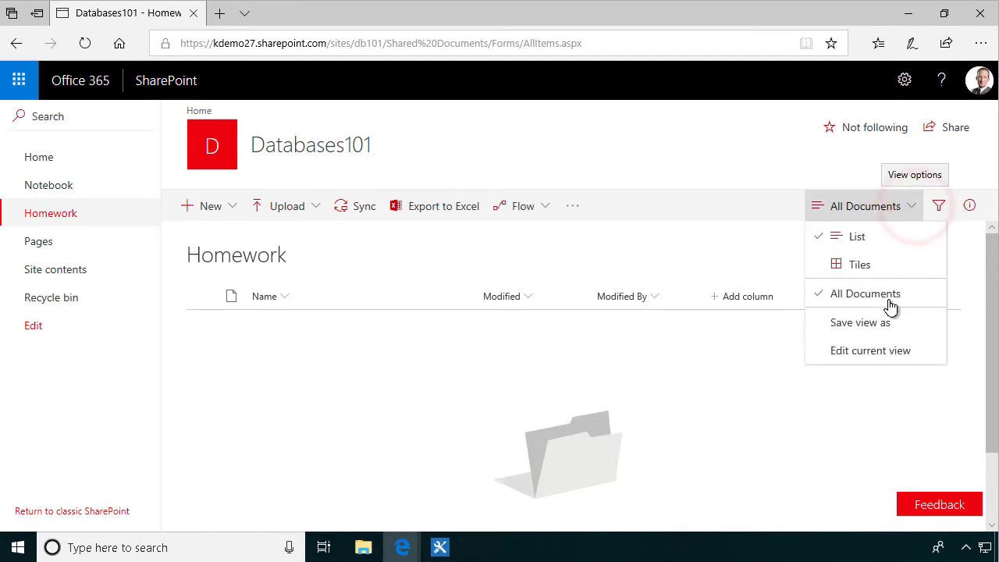
pyautogui.click(884, 350)
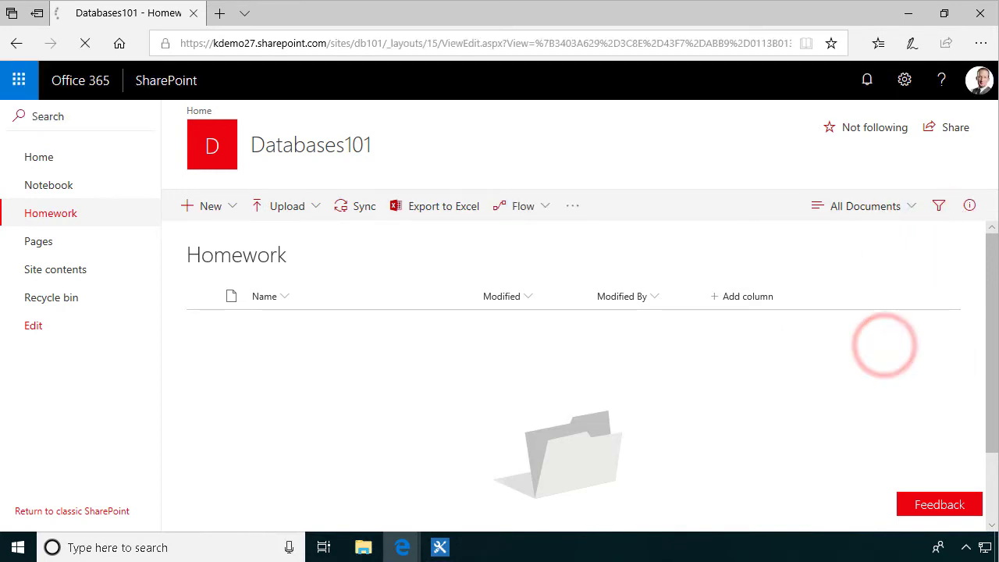
# Filter the All Documents view to items where Created By is equal to [Me]
pyautogui.scroll(-10, 530, 445)
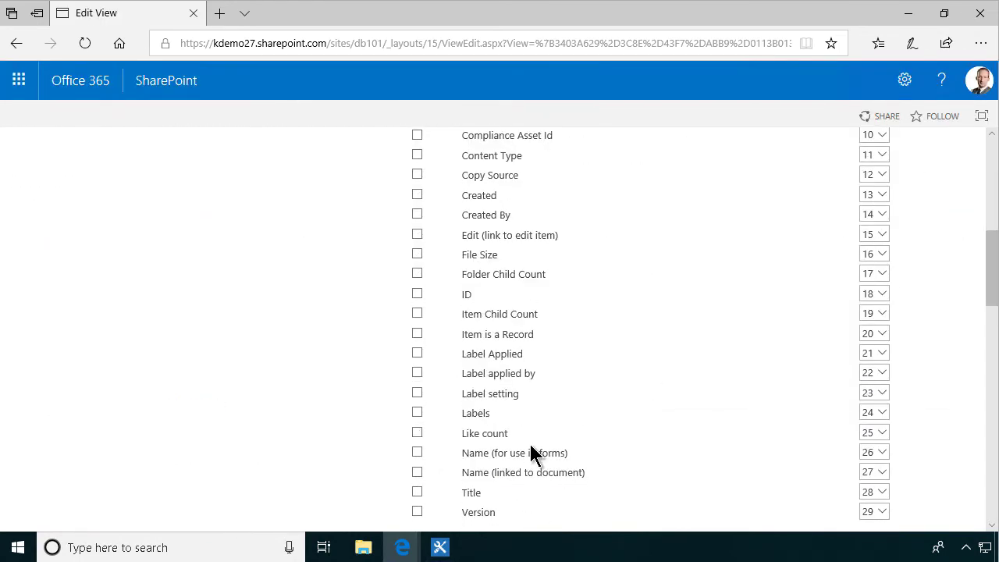
pyautogui.scroll(-3, 424, 433)
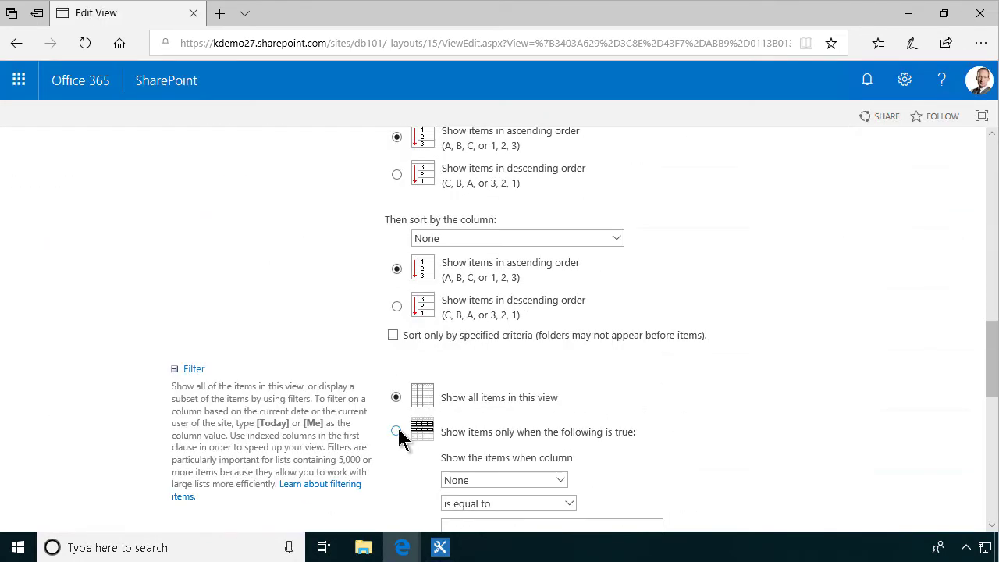
pyautogui.click(396, 432)
pyautogui.scroll(-2, 765, 433)
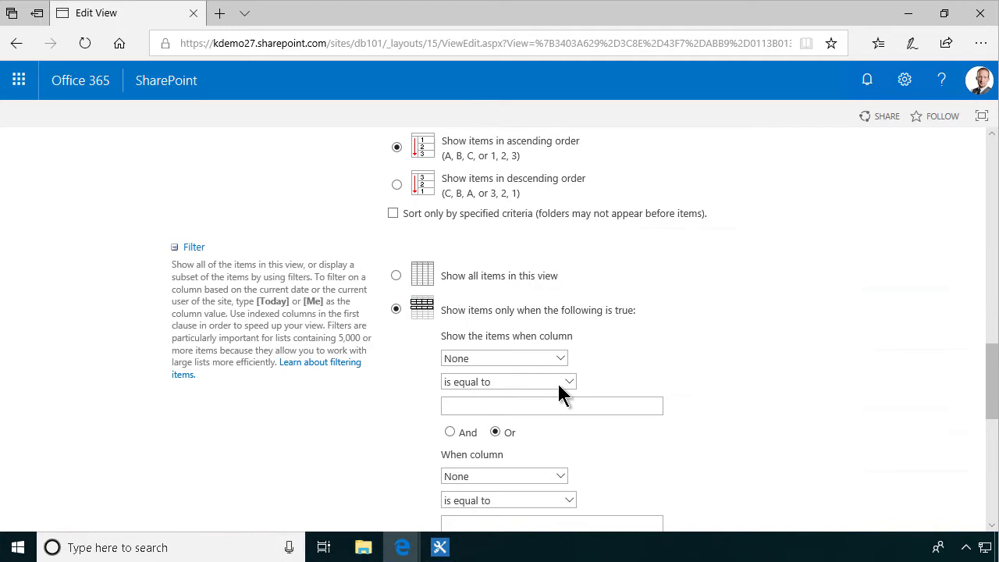
pyautogui.click(558, 356)
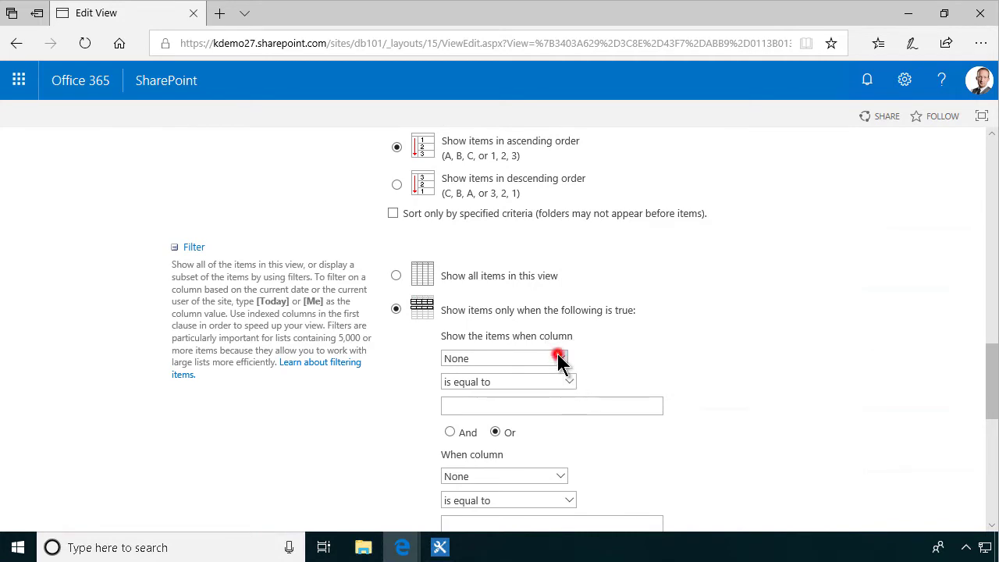
pyautogui.click(486, 317)
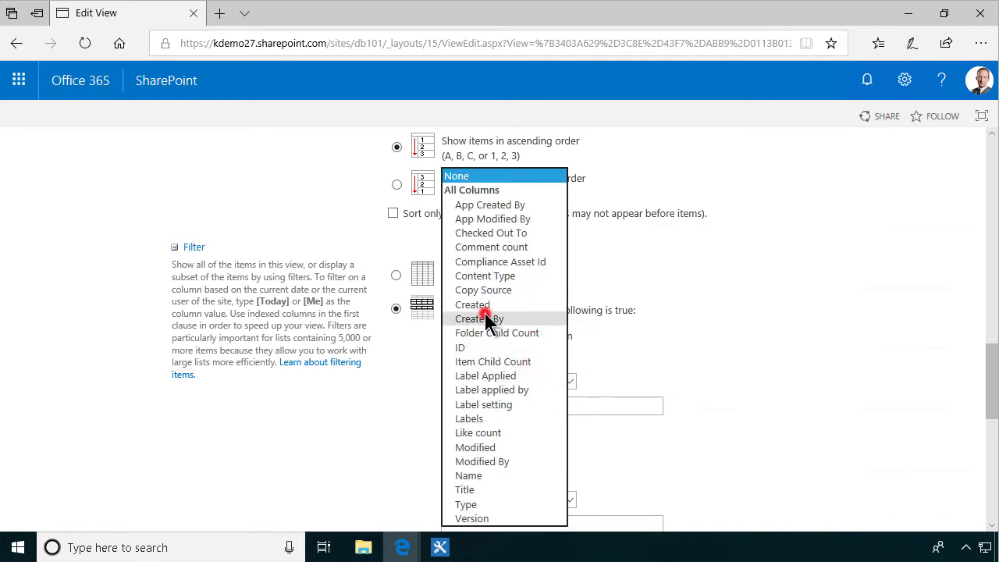
pyautogui.click(493, 406)
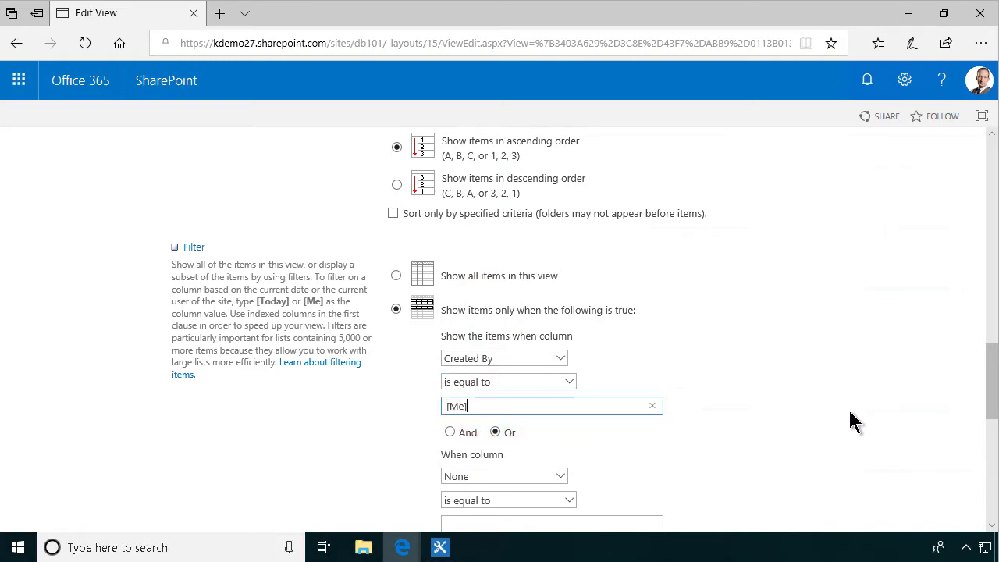
pyautogui.scroll(-15, 851, 412)
pyautogui.click(883, 447)
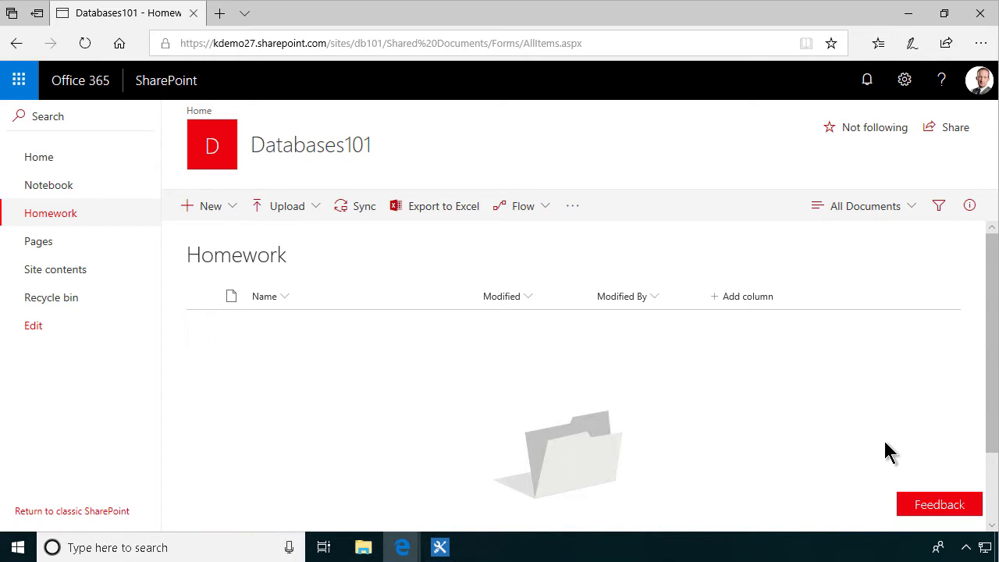
pyautogui.click(912, 211)
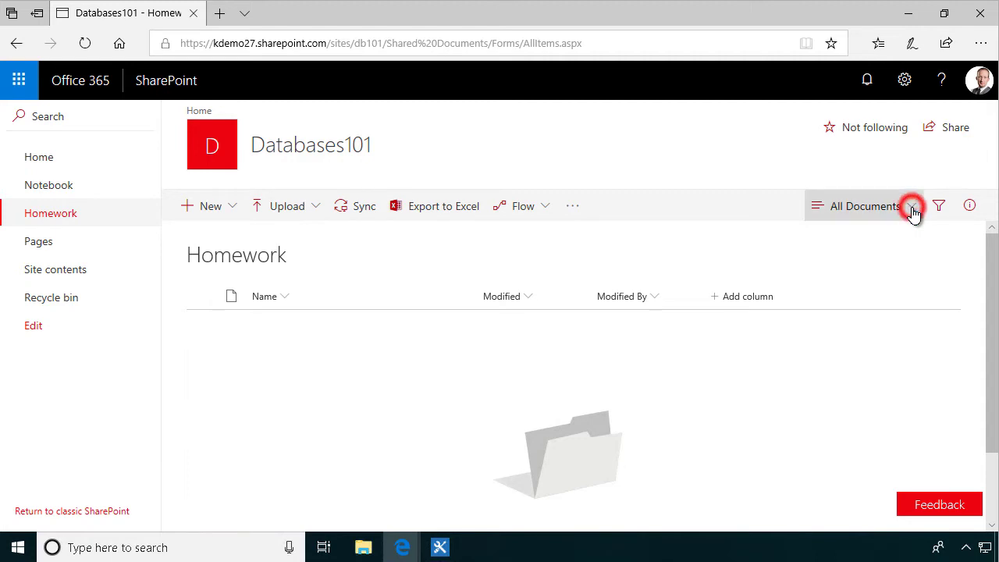
pyautogui.click(708, 393)
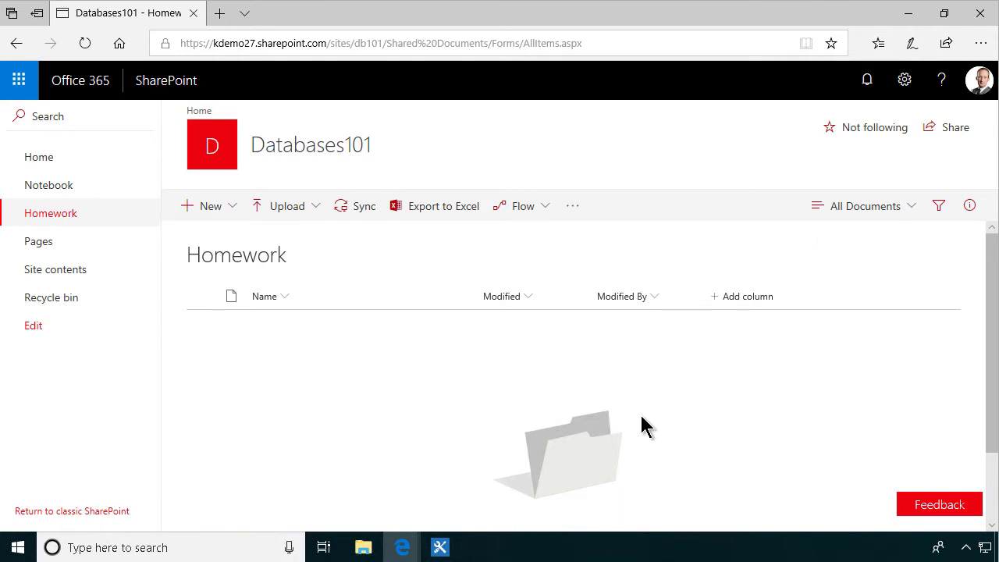
pyautogui.moveTo(442, 547)
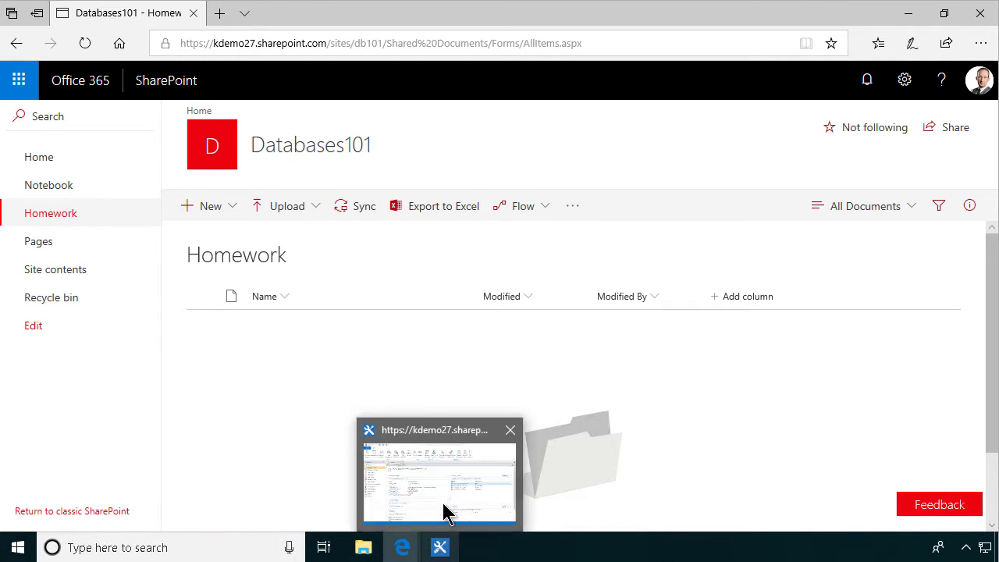
# In SharePoint Designer, add a 'Set Permissions' list workflow on Homework using SharePoint 2010 Workflow
pyautogui.click(441, 549)
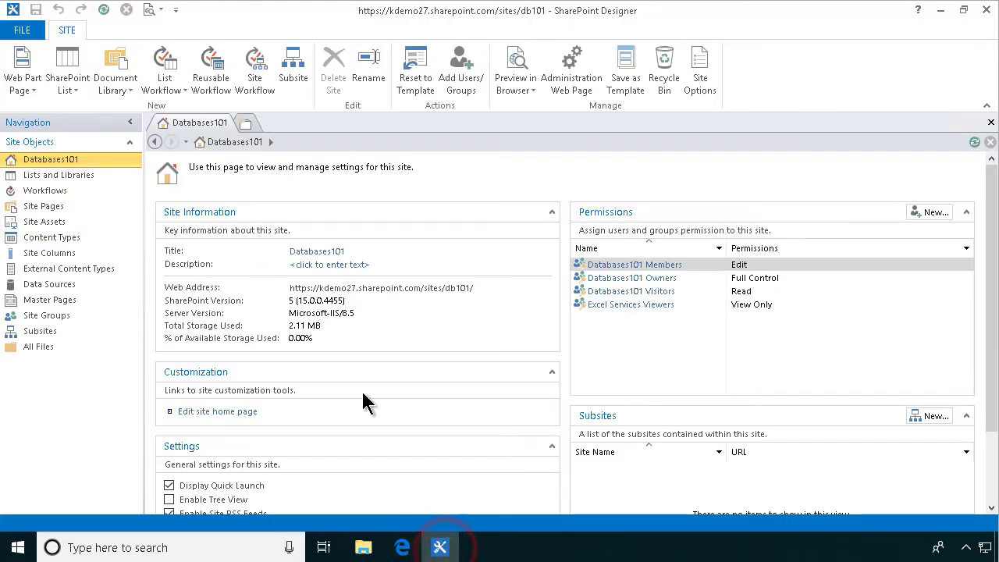
pyautogui.click(40, 191)
pyautogui.click(44, 91)
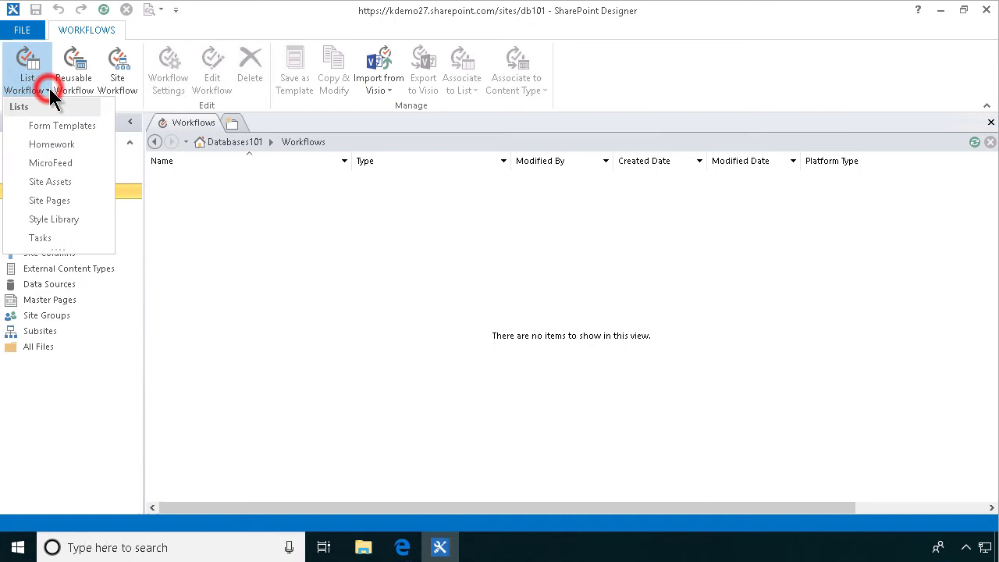
pyautogui.click(50, 139)
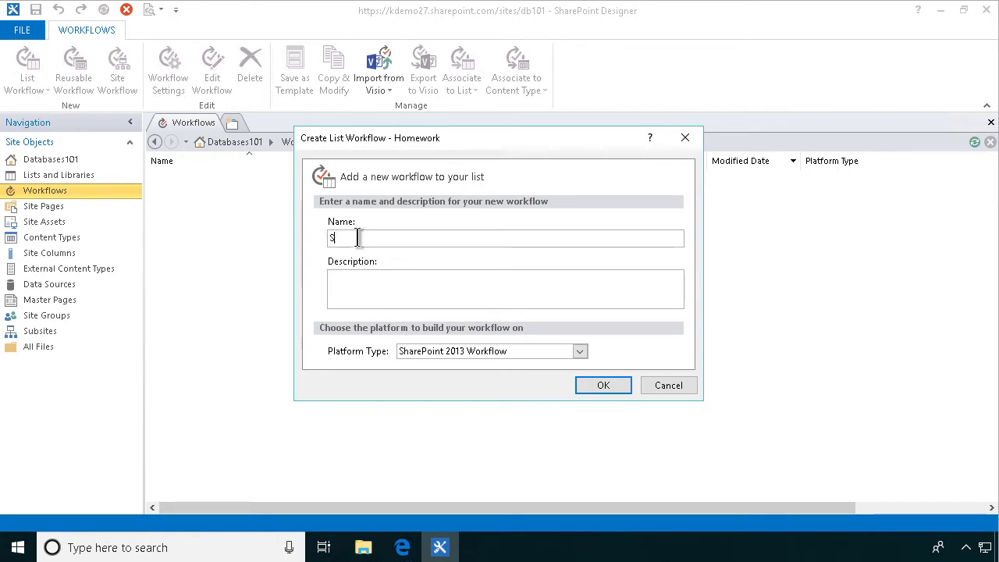
pyautogui.write('Set Permissions')
pyautogui.click(473, 351)
pyautogui.click(481, 367)
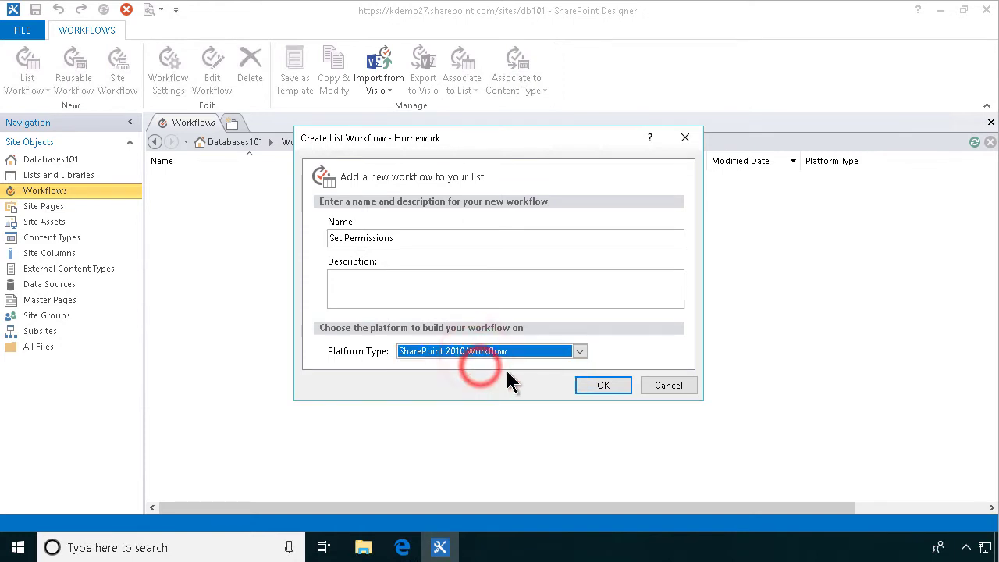
pyautogui.click(603, 386)
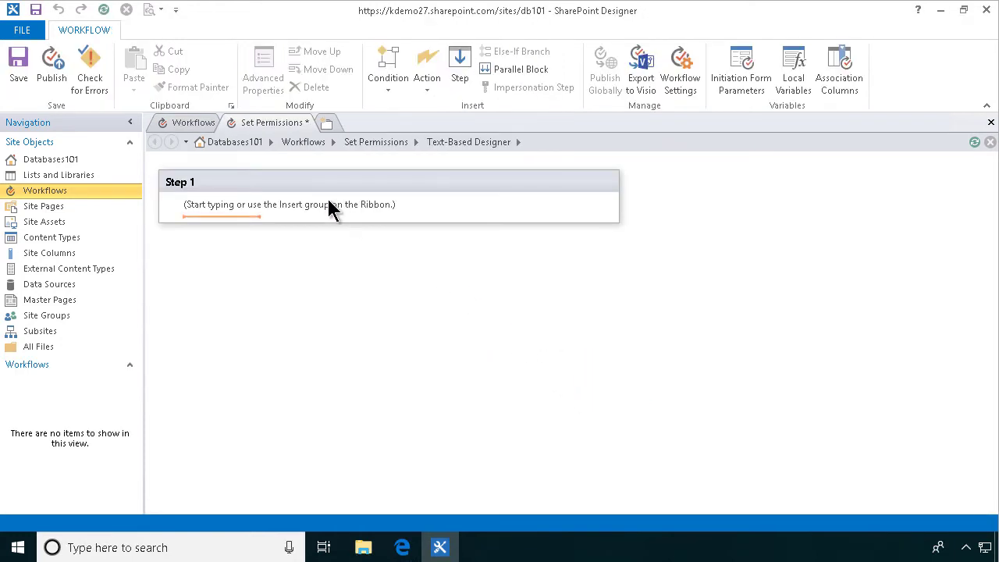
# Add an Impersonation Step to the Set Permissions workflow
pyautogui.click(427, 78)
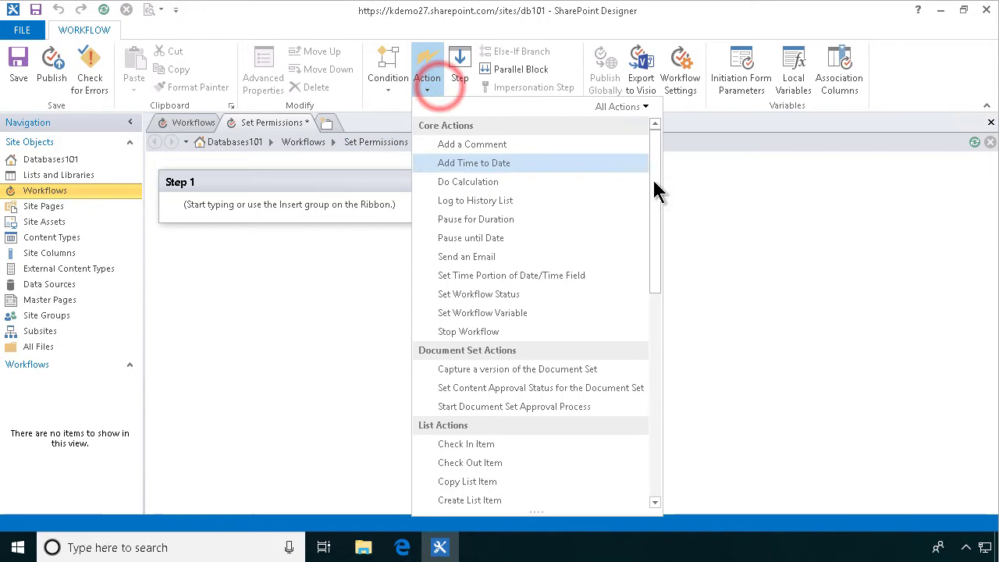
pyautogui.moveTo(658, 166); pyautogui.dragTo(371, 222)
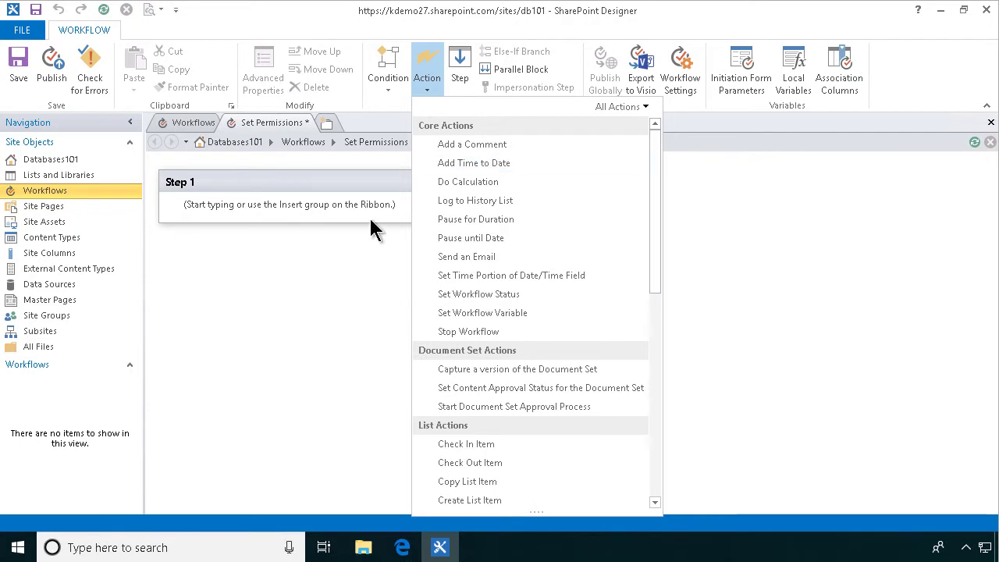
pyautogui.click(231, 240)
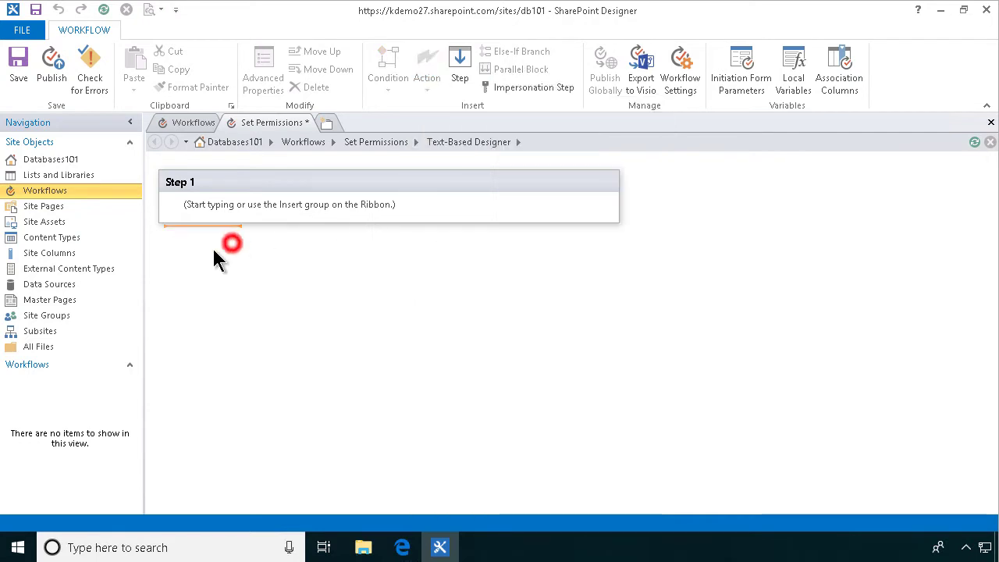
pyautogui.click(533, 88)
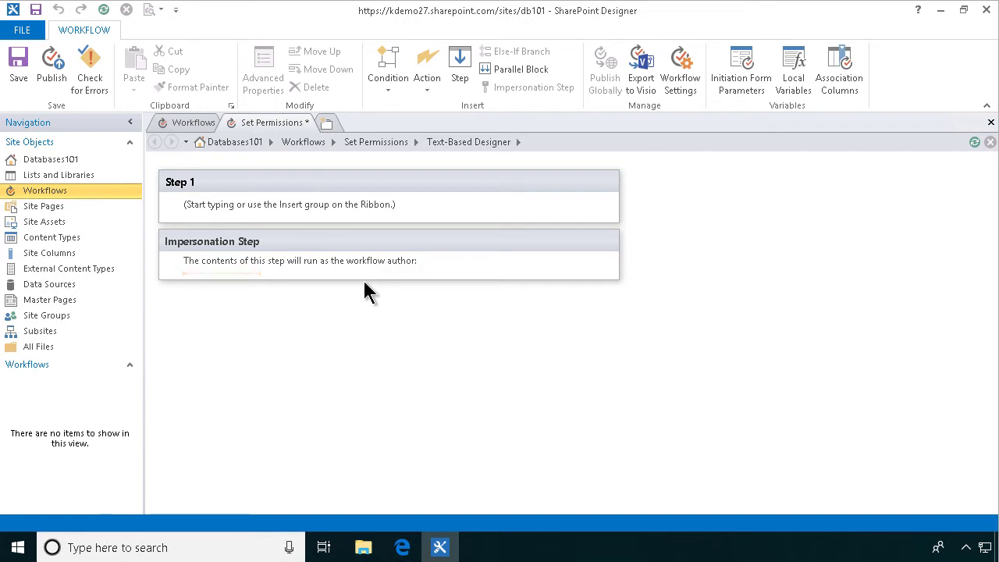
# Delete the empty Step 1, leaving only the Impersonation Step
pyautogui.click(357, 245)
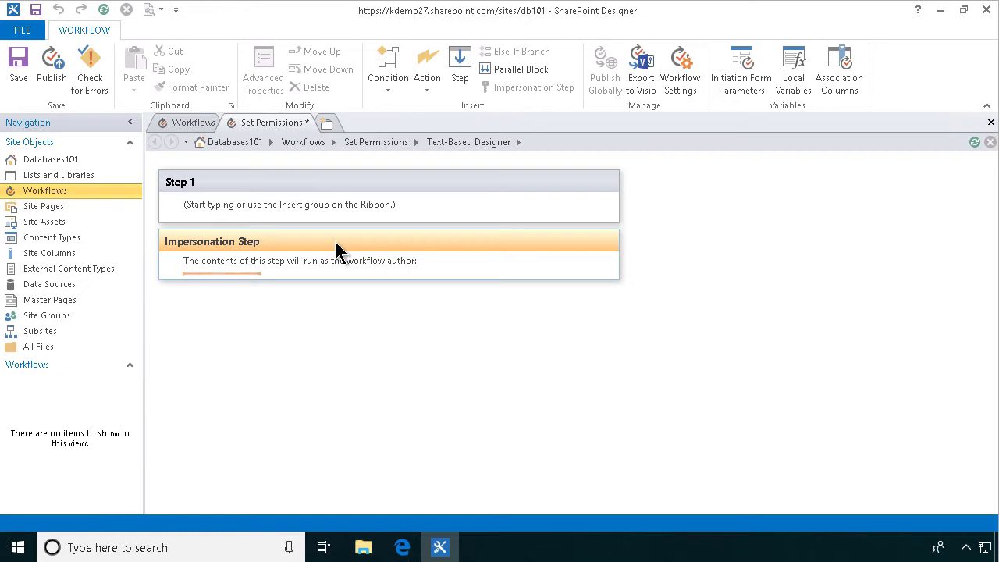
pyautogui.click(257, 272)
pyautogui.click(257, 272)
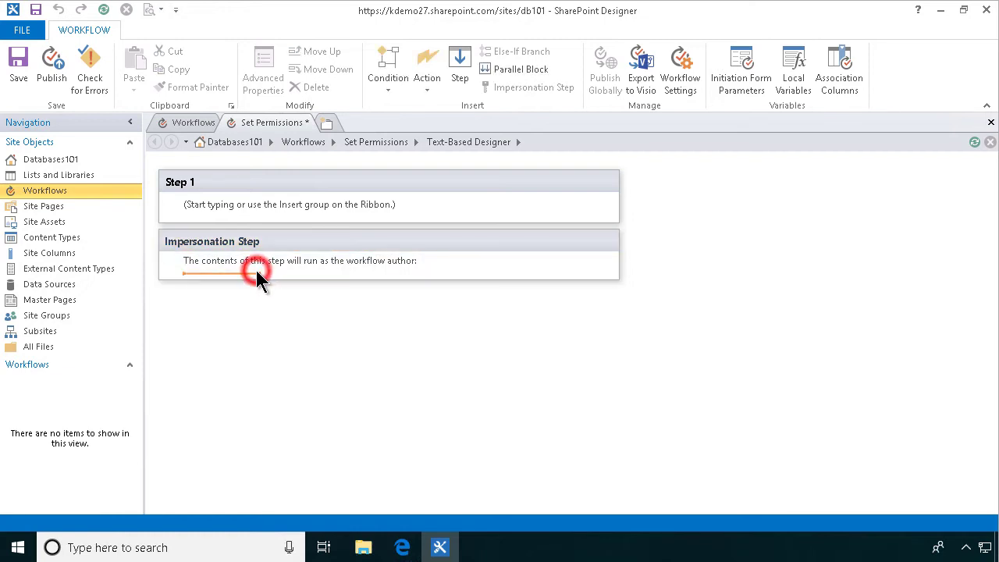
pyautogui.click(302, 274)
pyautogui.rightClick(348, 188)
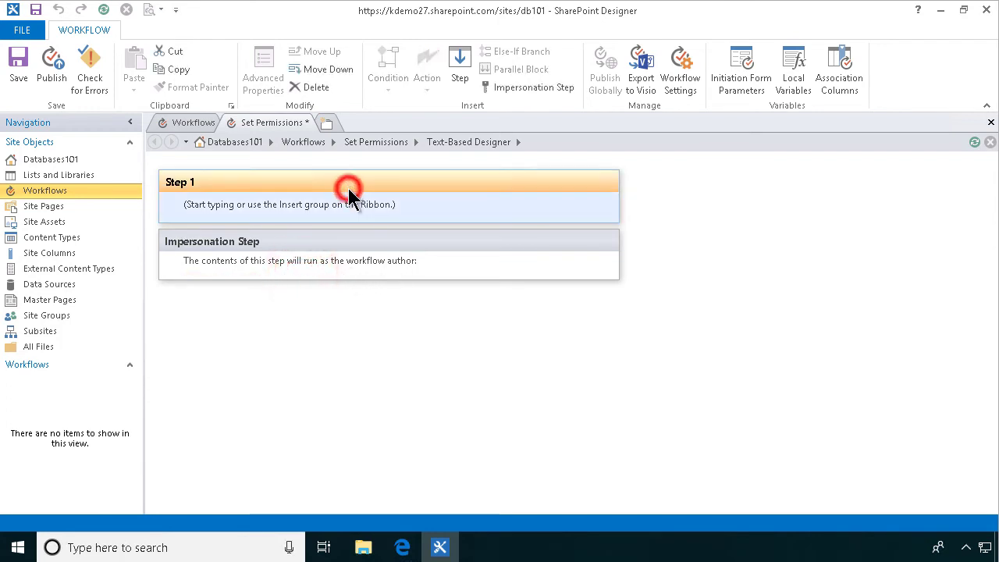
pyautogui.click(389, 273)
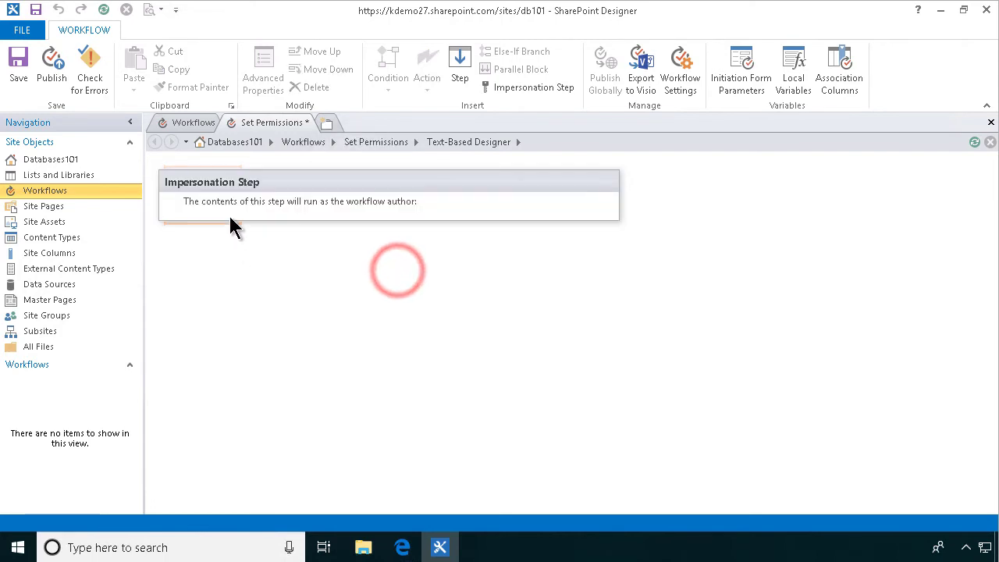
# Add a Replace List Item Permissions action targeting the Current Item inside the Impersonation Step
pyautogui.click(230, 219)
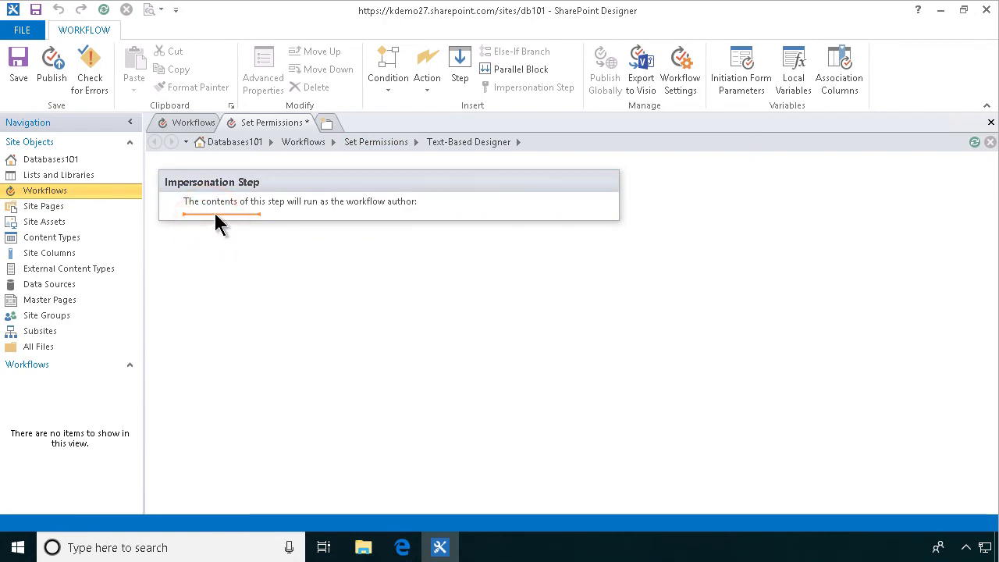
pyautogui.click(429, 94)
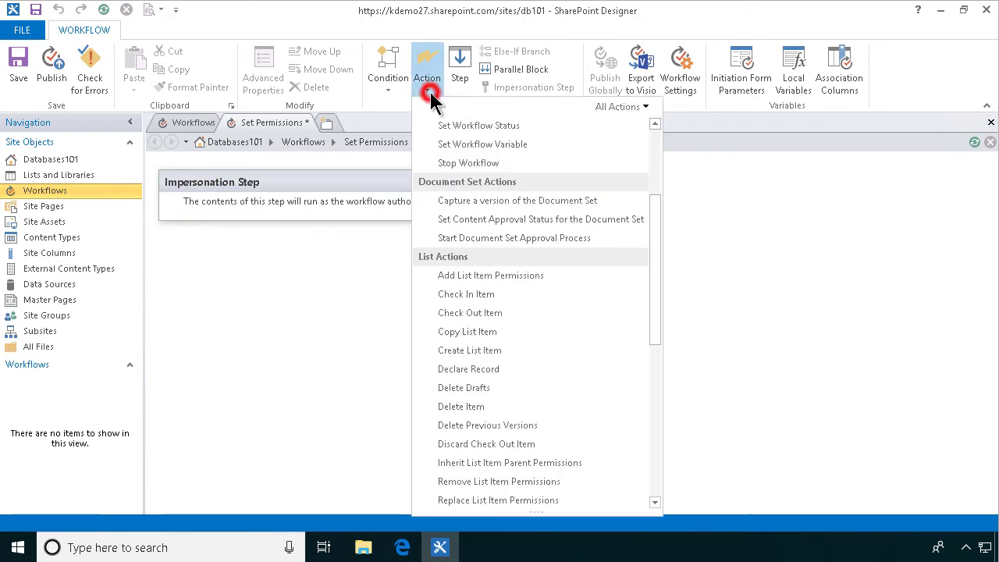
pyautogui.moveTo(656, 221); pyautogui.dragTo(658, 323)
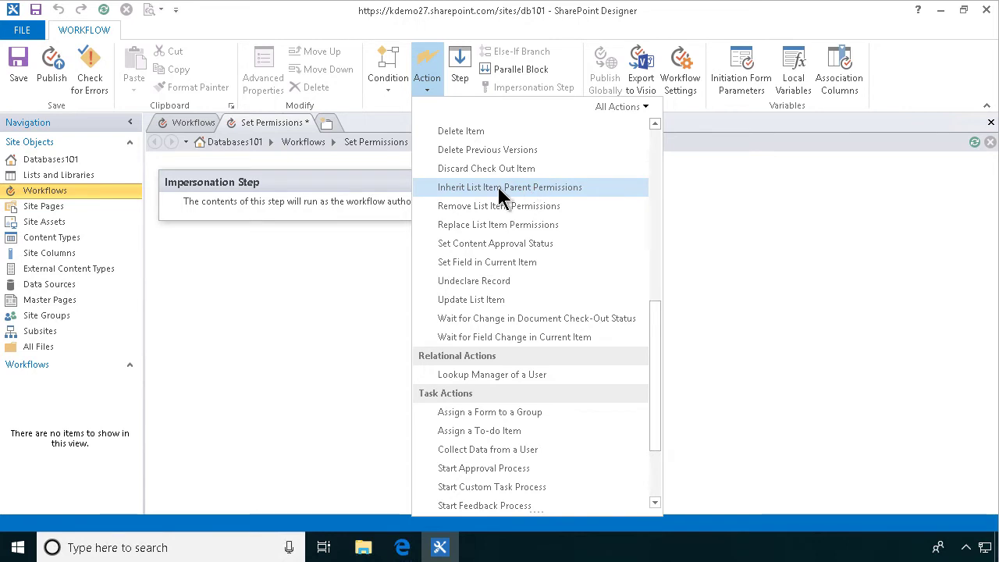
pyautogui.click(484, 226)
pyautogui.click(348, 228)
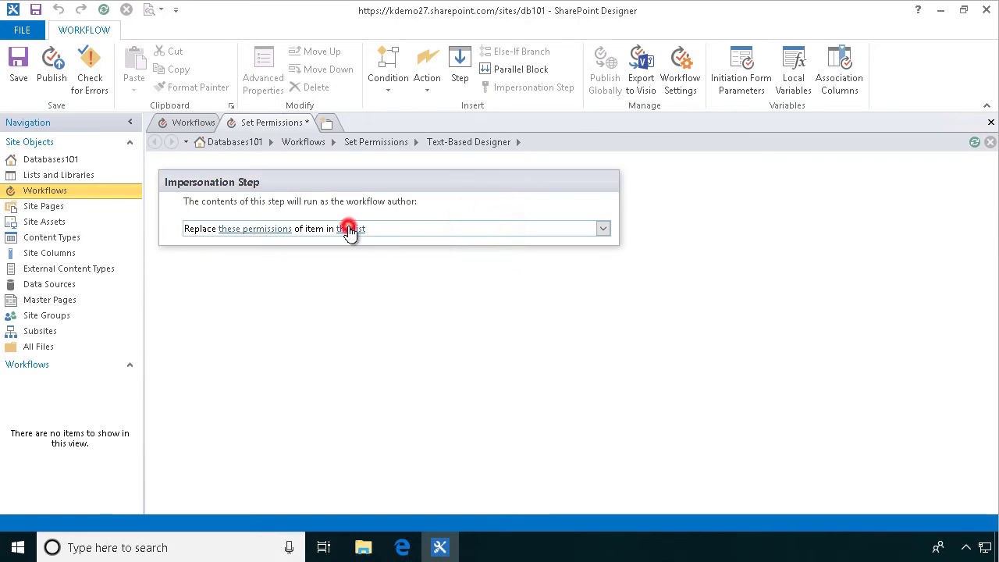
pyautogui.click(542, 290)
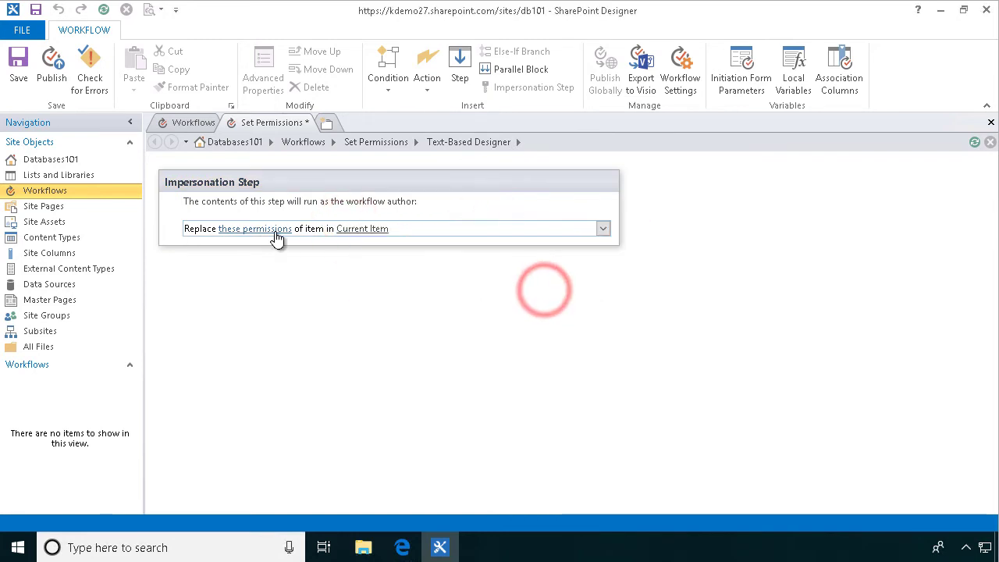
# Grant Full Control to the site owner and the user who created the current item
pyautogui.click(265, 229)
pyautogui.click(628, 205)
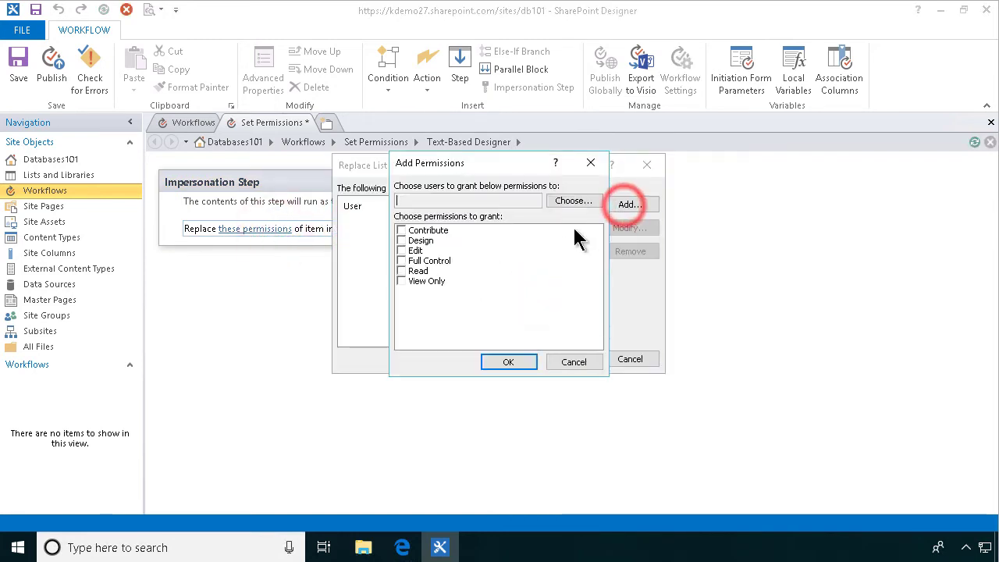
pyautogui.click(401, 261)
pyautogui.click(574, 202)
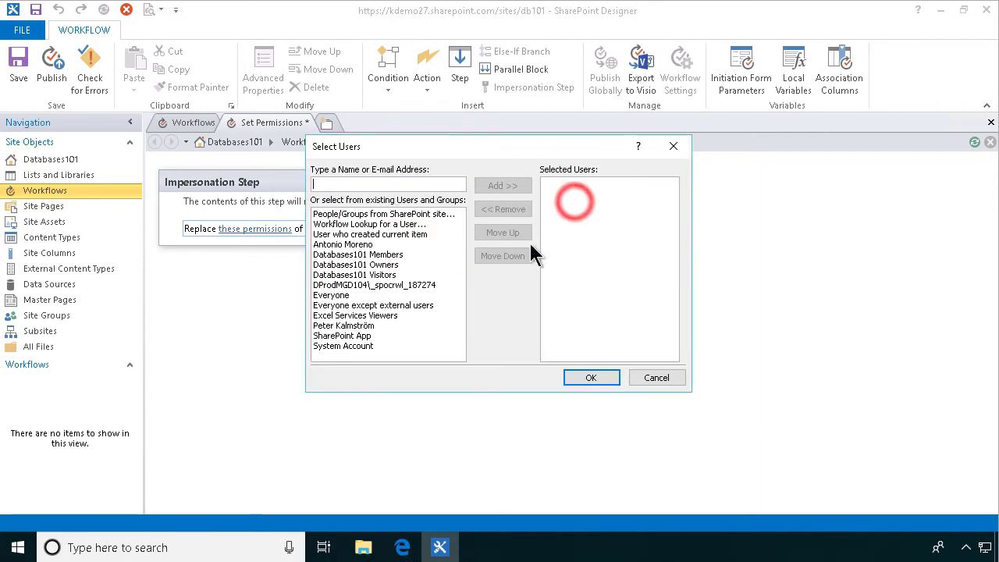
pyautogui.click(357, 325)
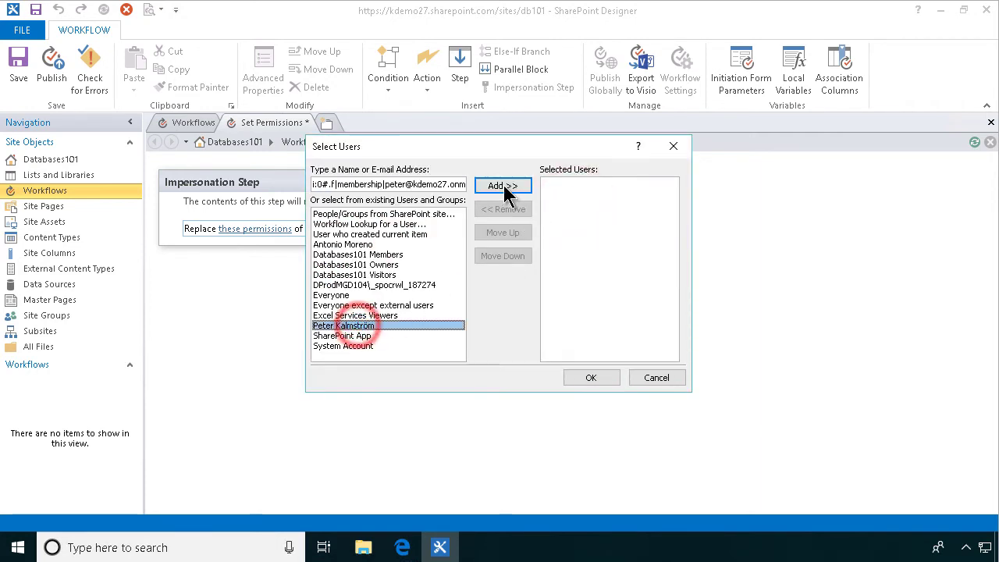
pyautogui.click(503, 186)
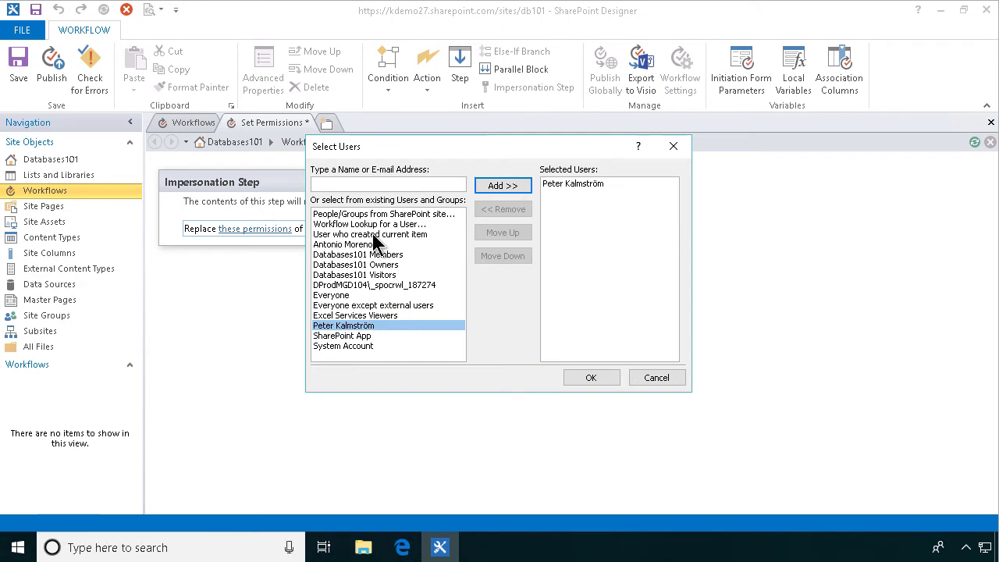
pyautogui.click(373, 234)
pyautogui.click(503, 186)
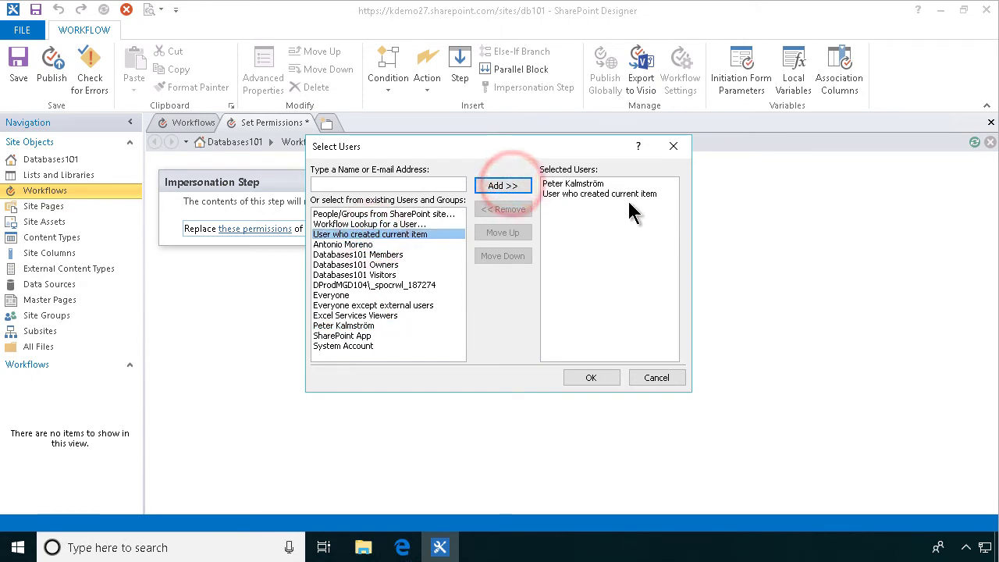
pyautogui.click(607, 377)
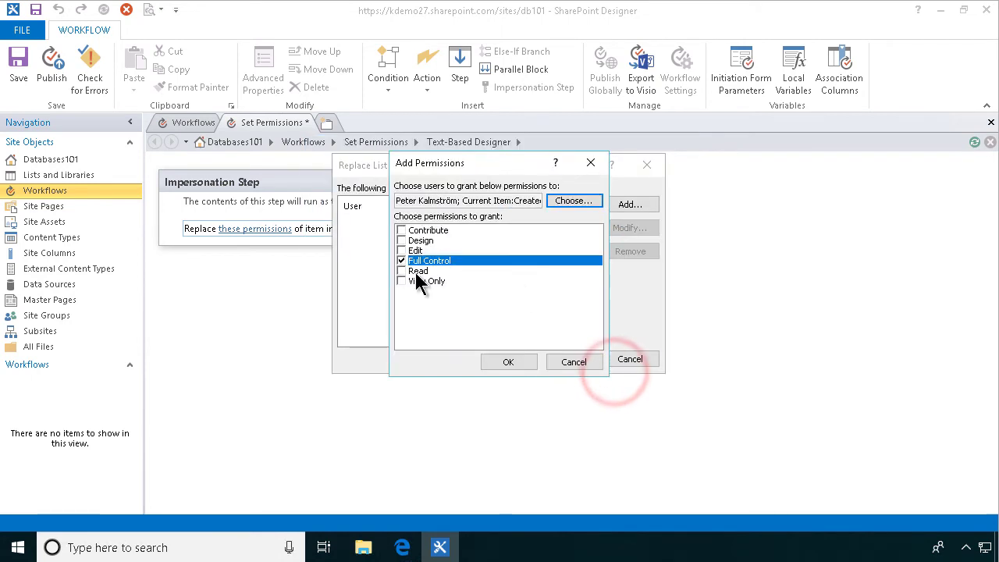
pyautogui.click(505, 361)
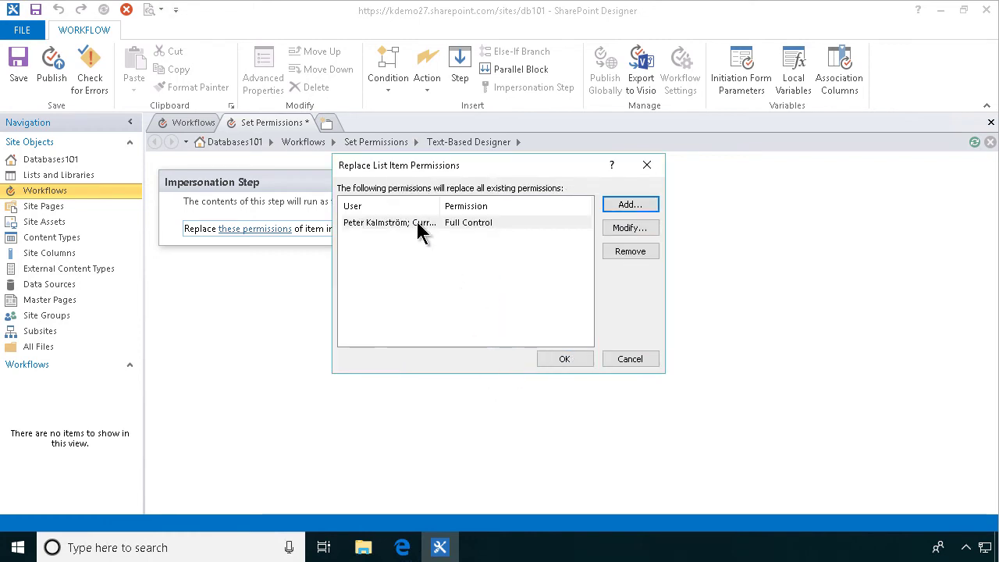
pyautogui.click(415, 222)
pyautogui.moveTo(440, 203); pyautogui.dragTo(483, 204)
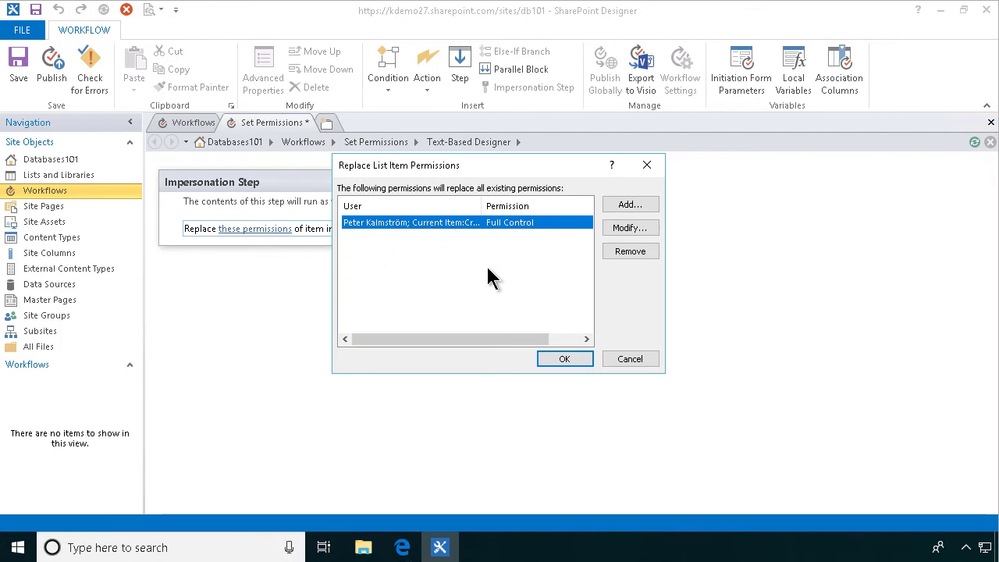
pyautogui.click(563, 361)
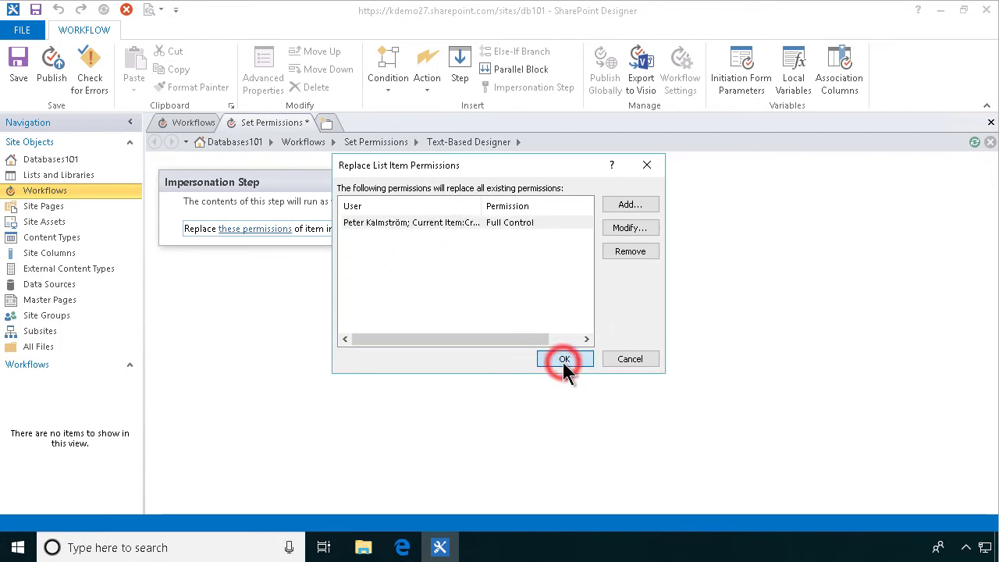
# Publish the Set Permissions workflow, accepting the impersonation warning
pyautogui.click(51, 66)
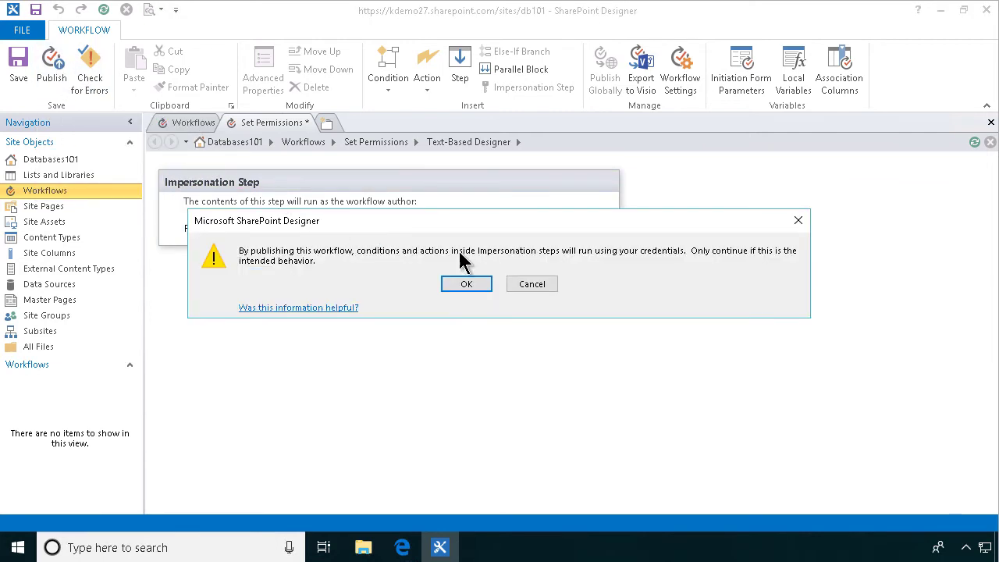
pyautogui.click(466, 283)
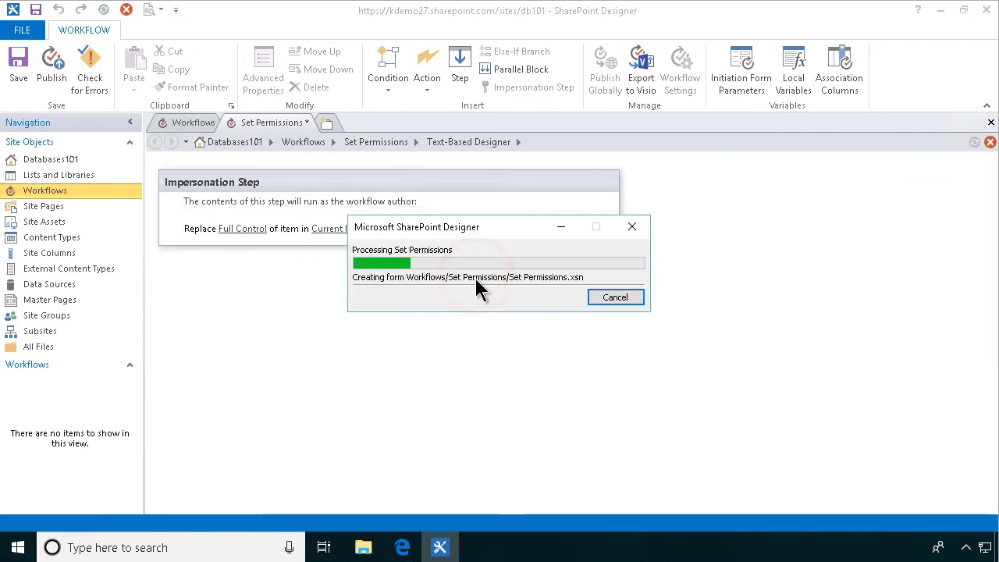
pyautogui.click(402, 546)
# Upload Gustav Vasa 1.docx from the Documents folder into the Homework library
pyautogui.click(316, 209)
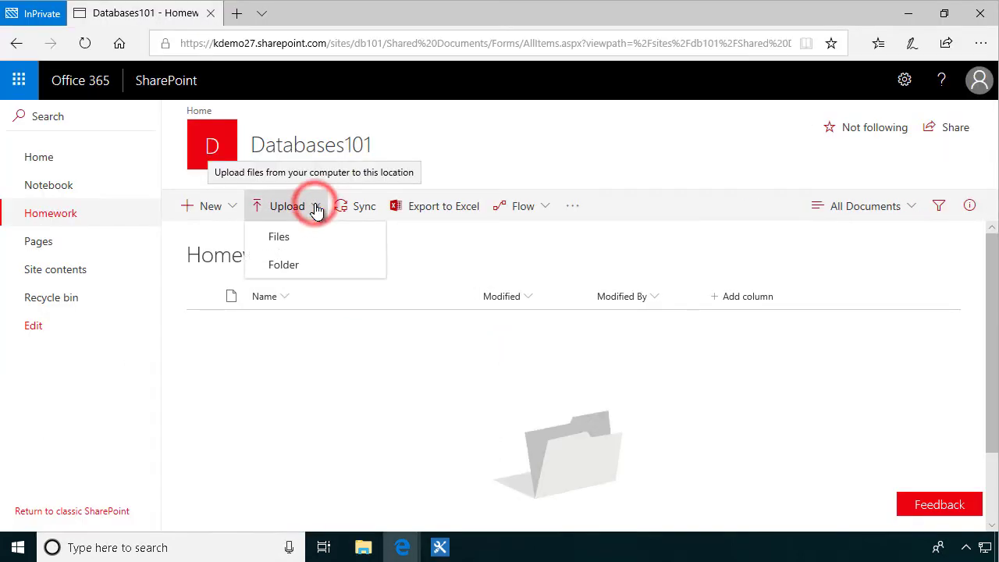
pyautogui.click(281, 235)
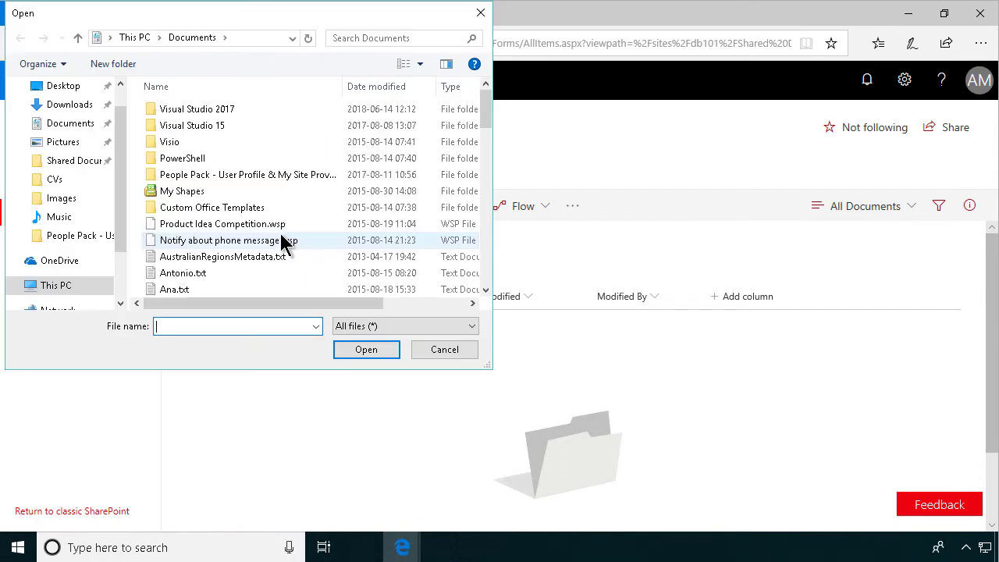
pyautogui.click(74, 121)
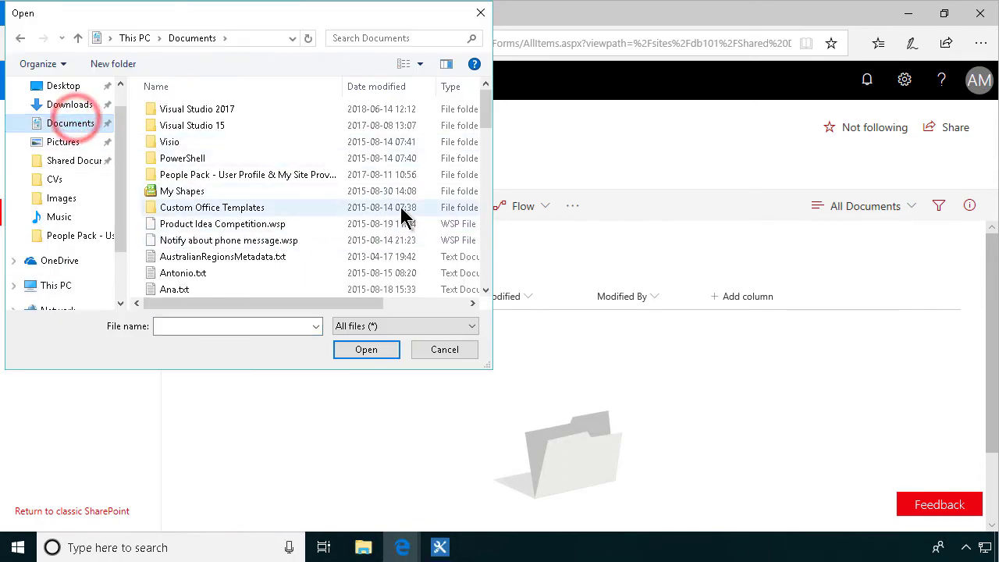
pyautogui.moveTo(486, 107); pyautogui.dragTo(468, 181)
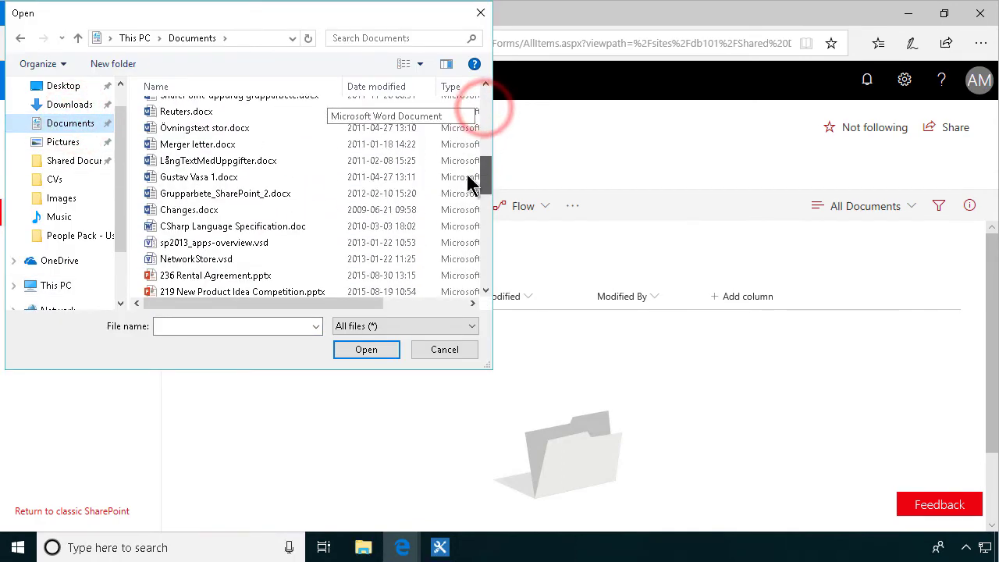
pyautogui.click(188, 177)
pyautogui.click(364, 350)
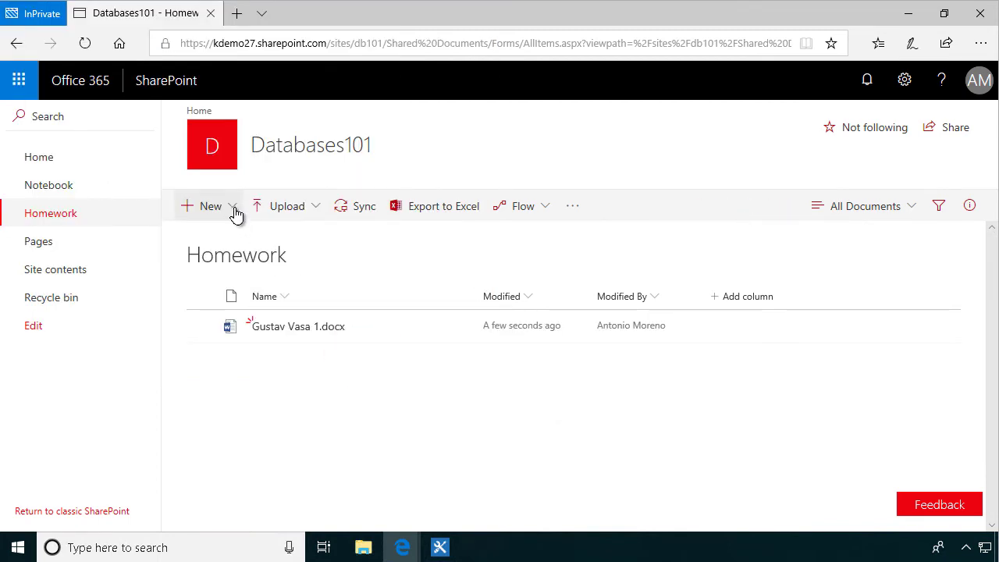
pyautogui.moveTo(274, 323)
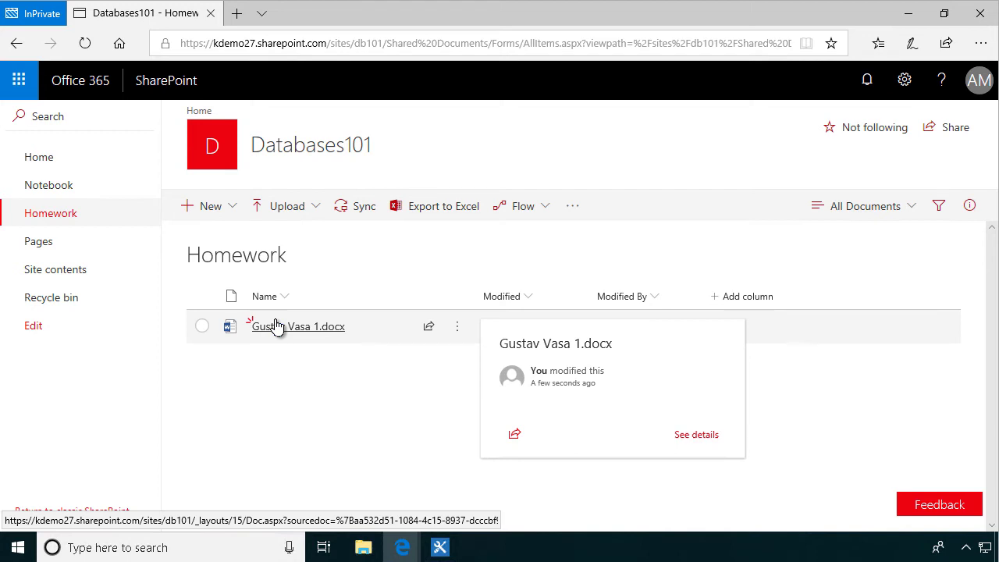
pyautogui.click(84, 44)
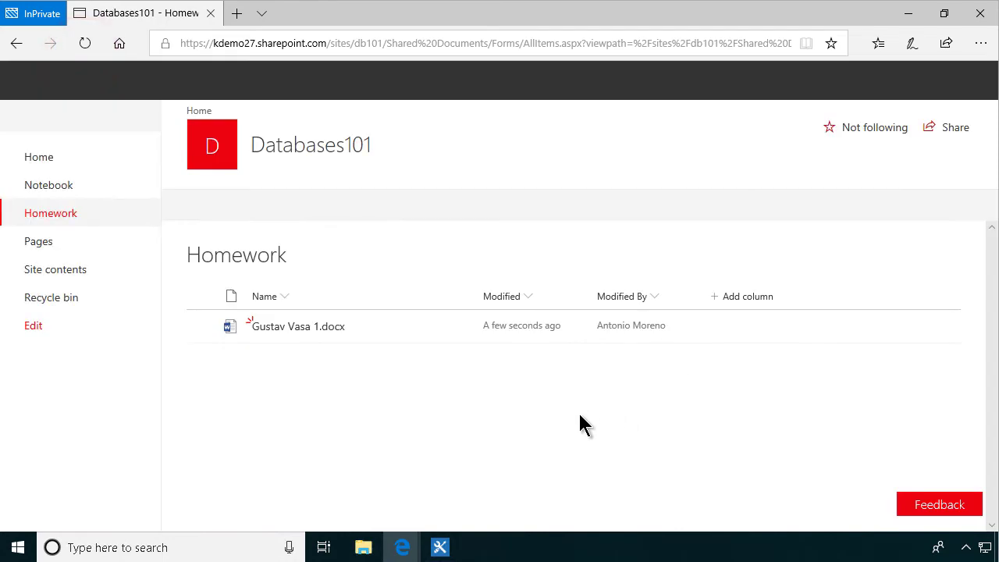
pyautogui.click(451, 553)
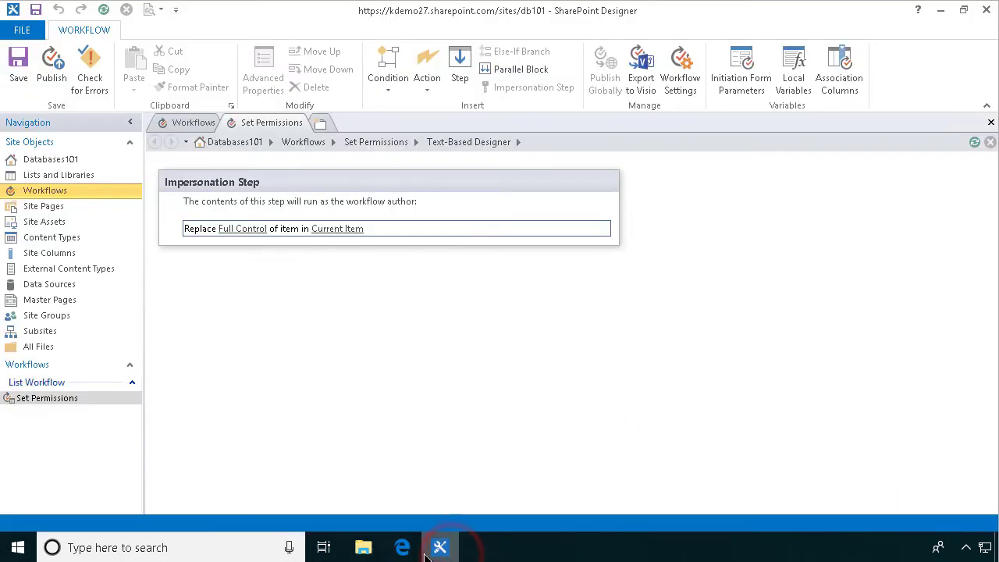
pyautogui.moveTo(401, 546)
pyautogui.click(468, 493)
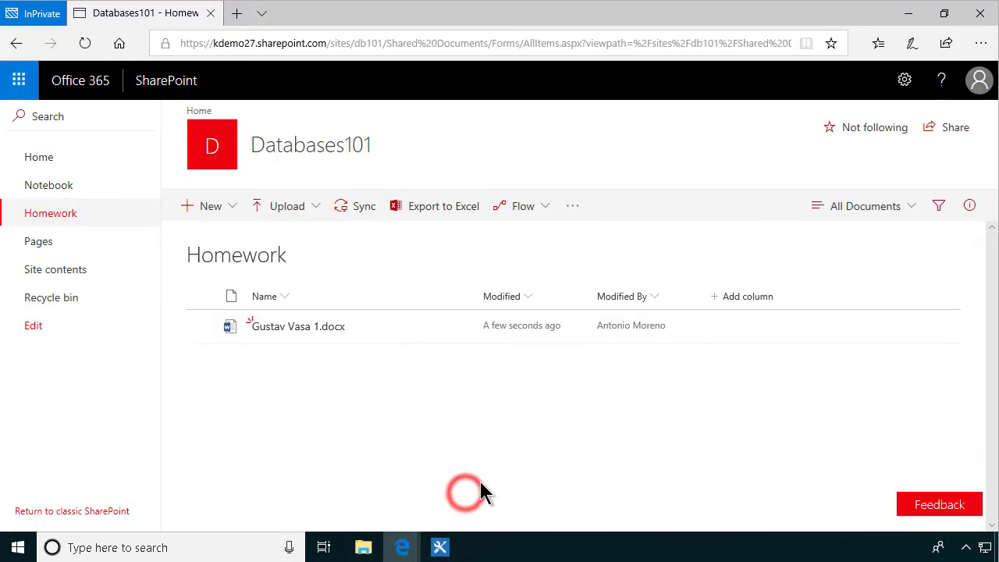
pyautogui.click(408, 549)
pyautogui.click(339, 504)
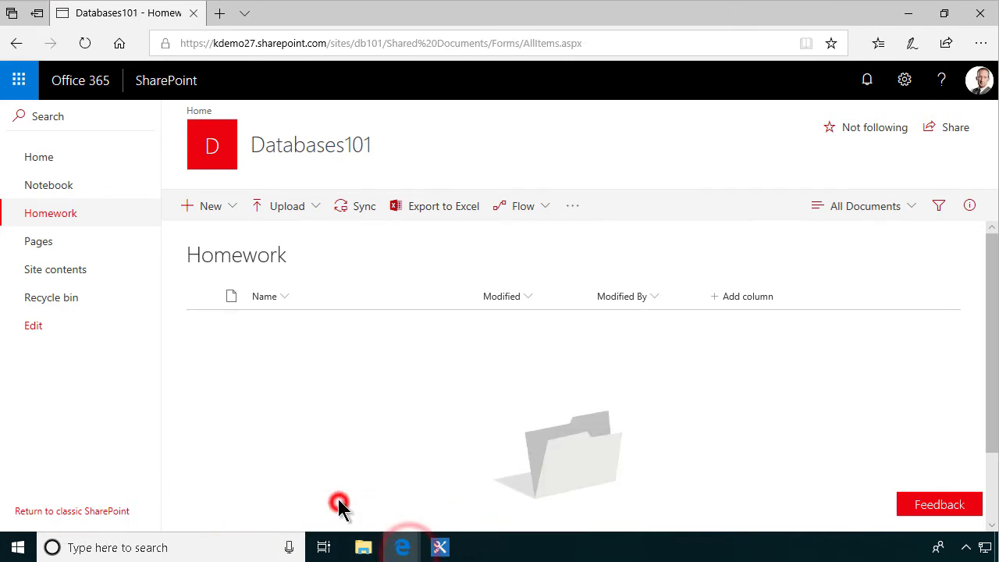
pyautogui.click(85, 44)
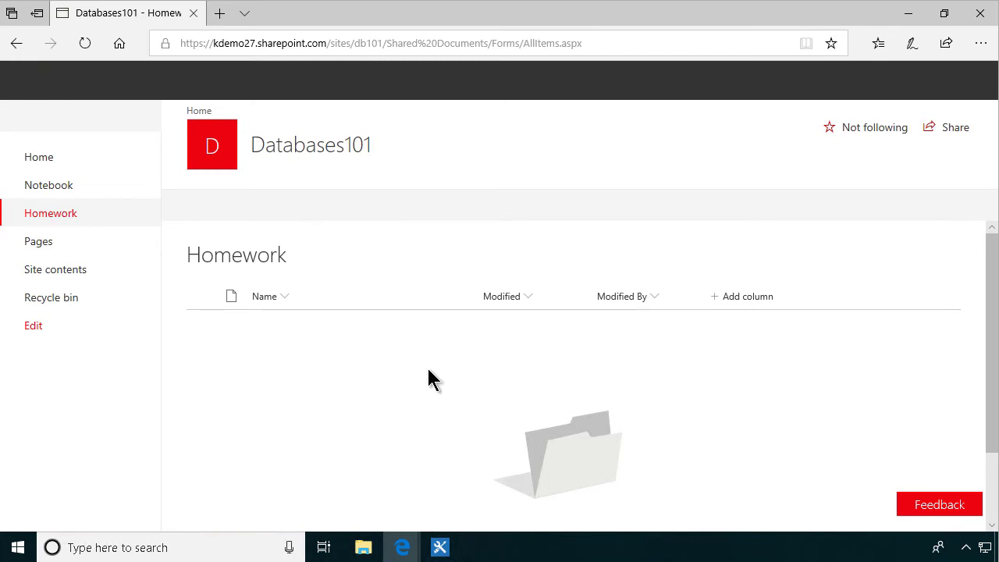
pyautogui.click(400, 546)
# Check Manage Access for Gustav Vasa 1.docx to see which groups have access
pyautogui.click(470, 497)
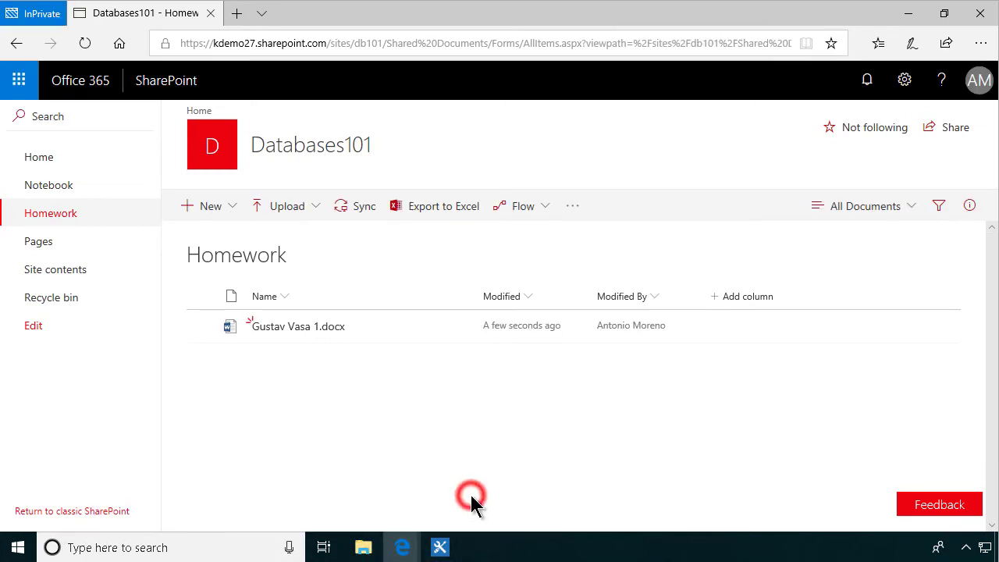
pyautogui.click(202, 326)
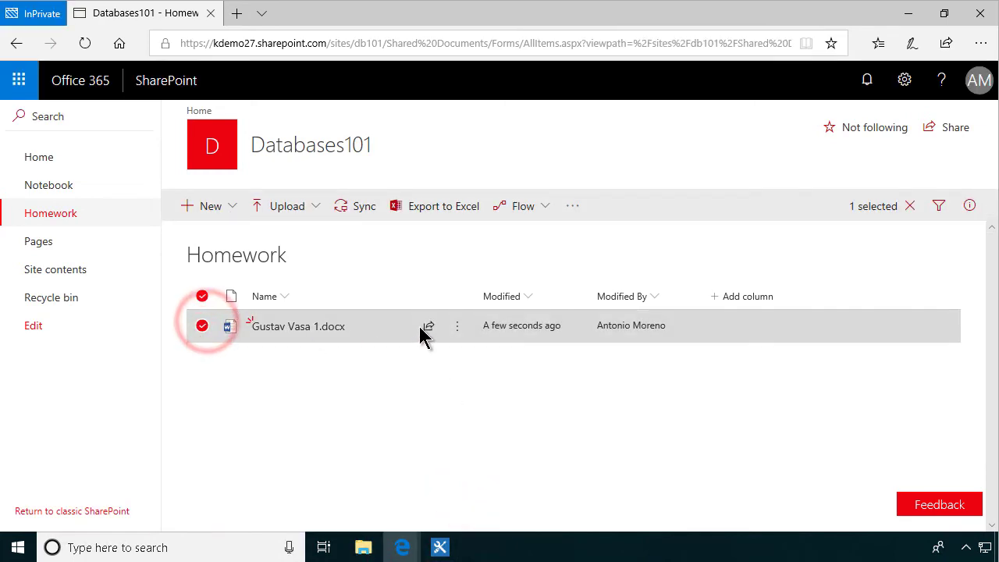
pyautogui.click(457, 326)
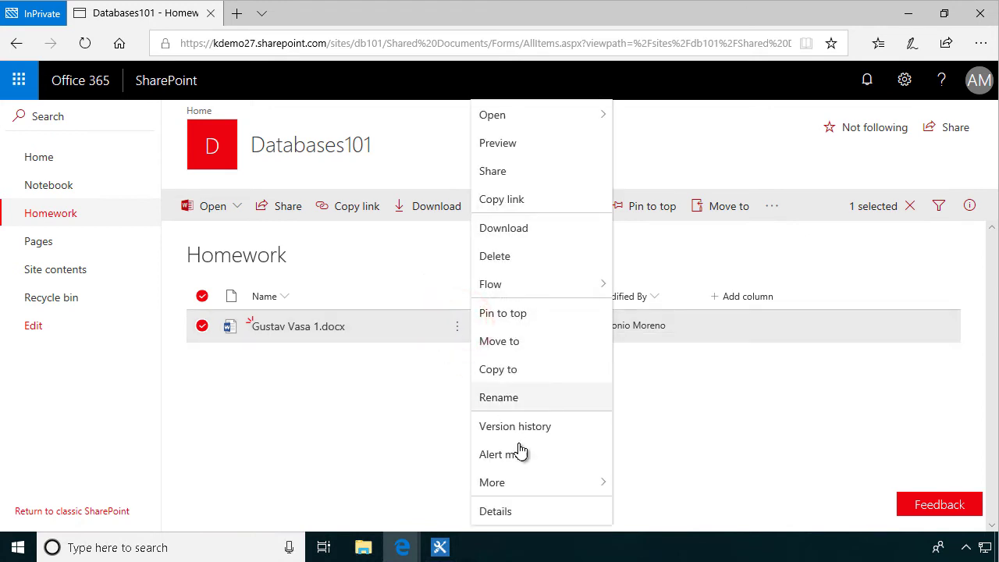
pyautogui.click(496, 180)
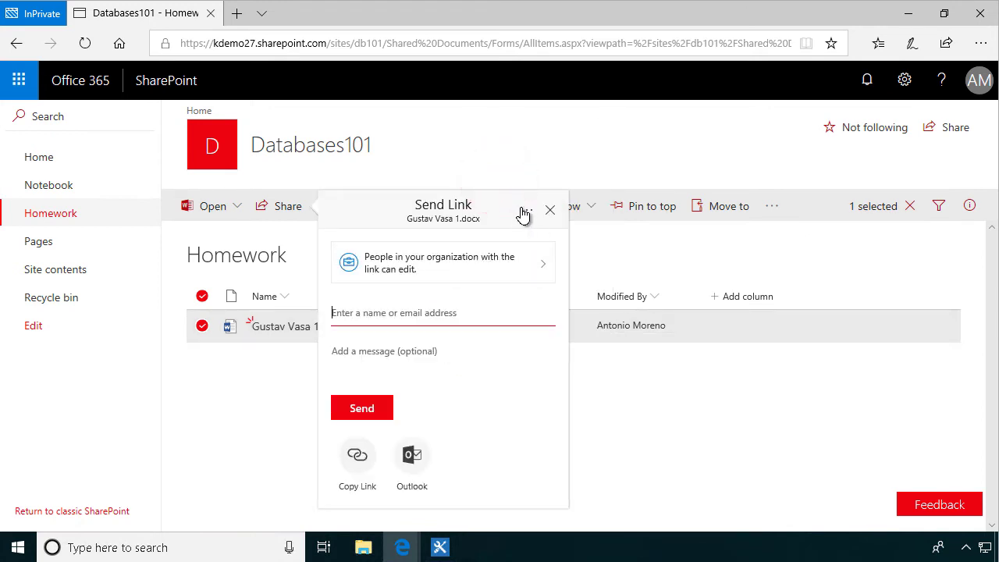
pyautogui.click(444, 234)
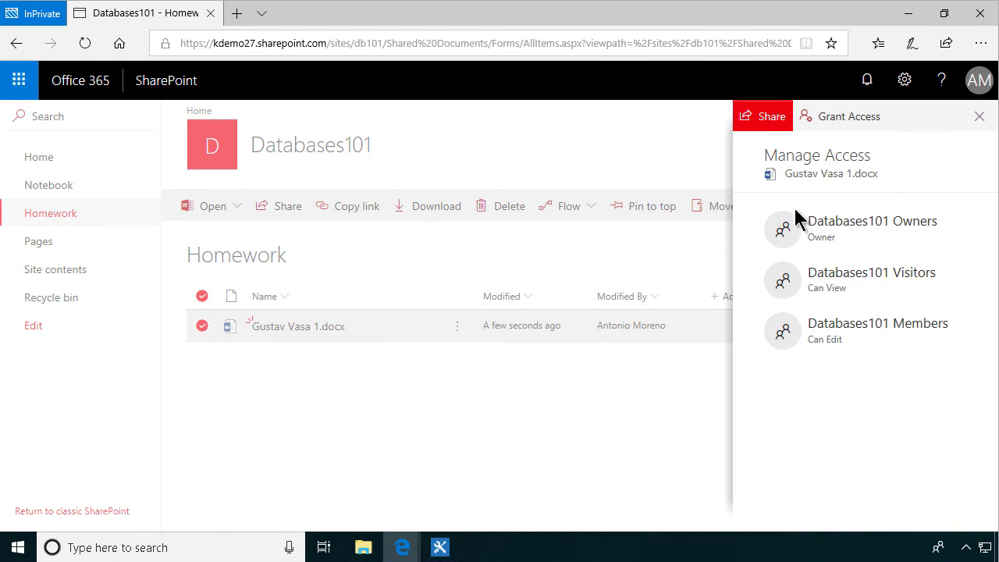
pyautogui.click(978, 117)
# Open the Workflows page for Gustav Vasa 1.docx
pyautogui.click(459, 328)
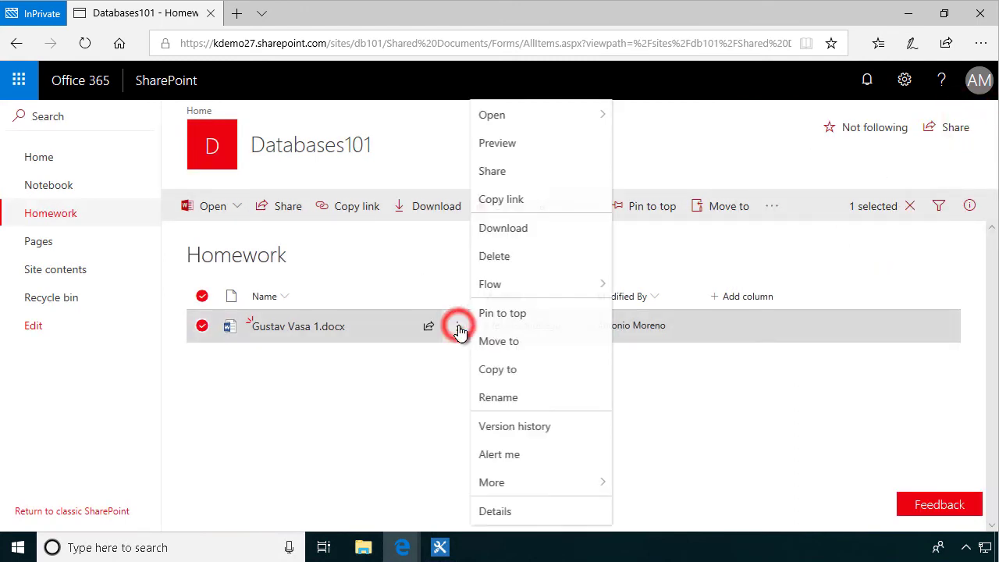
pyautogui.click(526, 483)
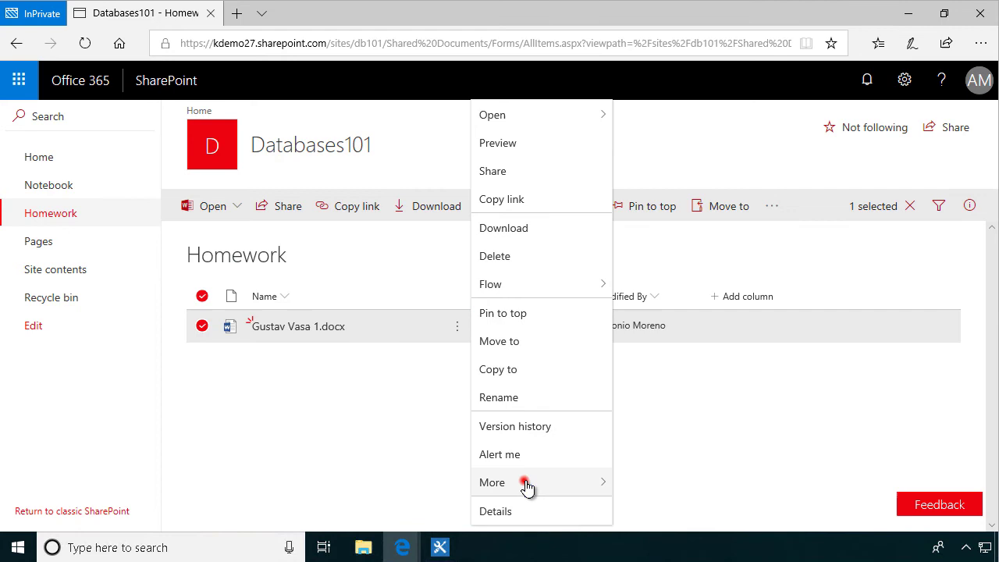
pyautogui.click(601, 483)
pyautogui.click(637, 459)
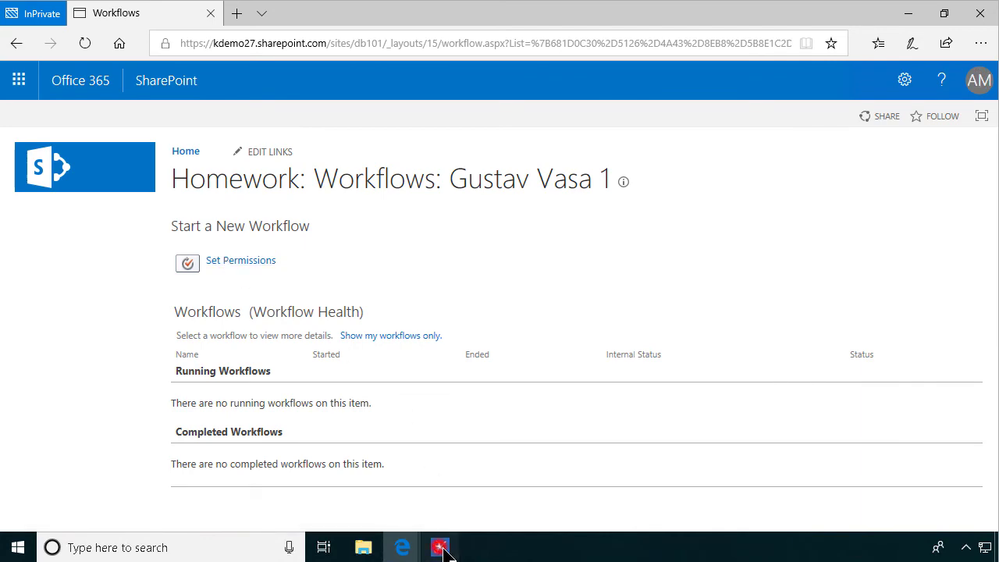
# Make Set Permissions start automatically when an item is created, and republish it
pyautogui.click(440, 546)
pyautogui.click(680, 74)
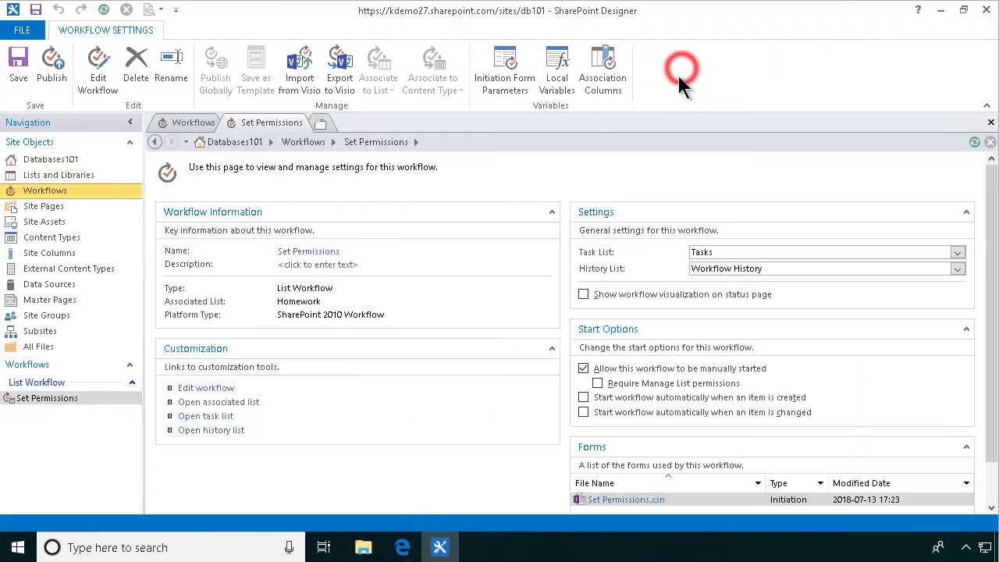
pyautogui.click(583, 397)
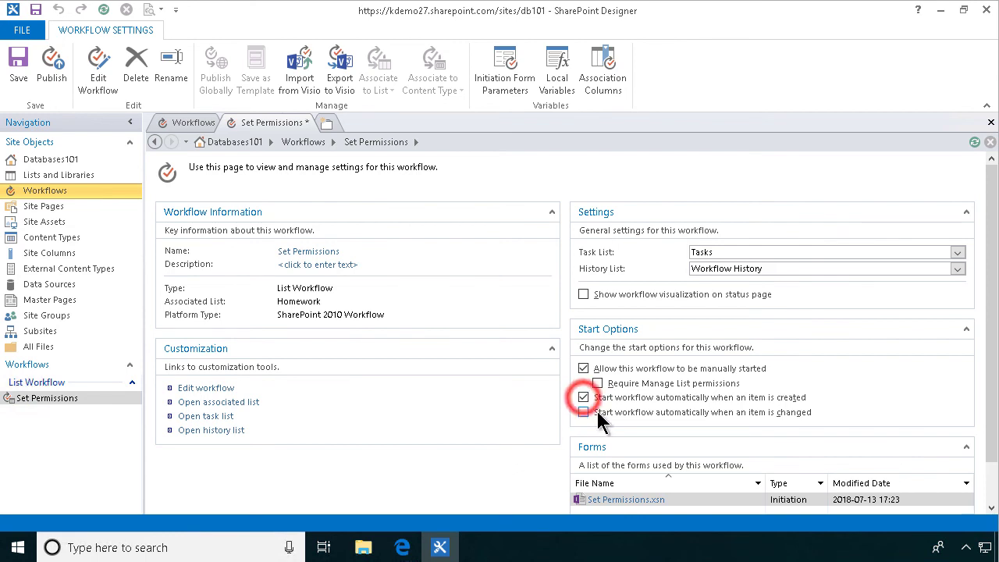
pyautogui.click(66, 66)
# Bring up the Start 'Set Permissions' page for Gustav Vasa 1 in the browser
pyautogui.moveTo(402, 547)
pyautogui.click(496, 485)
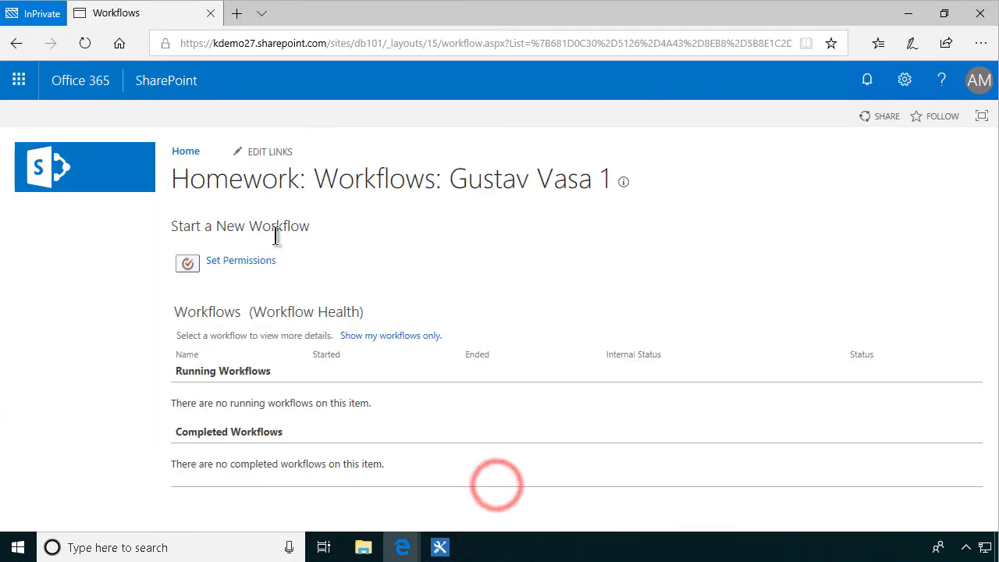
pyautogui.click(248, 260)
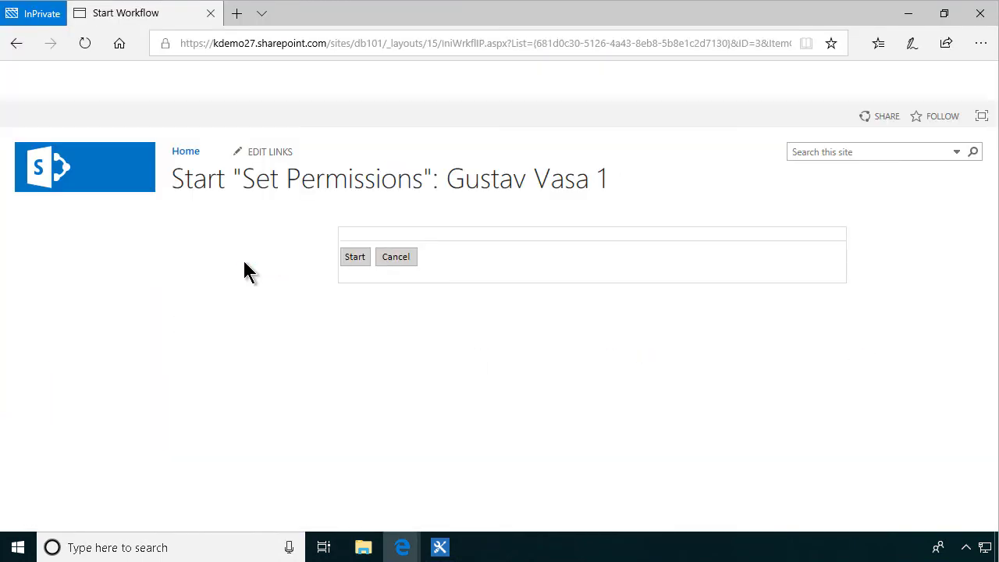
# Start Set Permissions on Gustav Vasa 1.docx, then review its Manage Access list
pyautogui.click(348, 263)
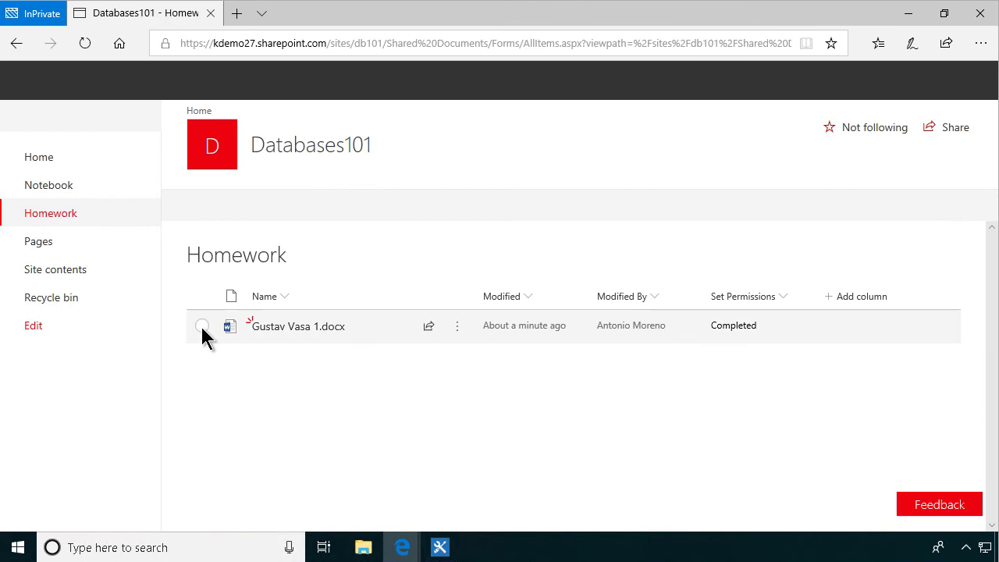
pyautogui.click(201, 327)
pyautogui.click(456, 328)
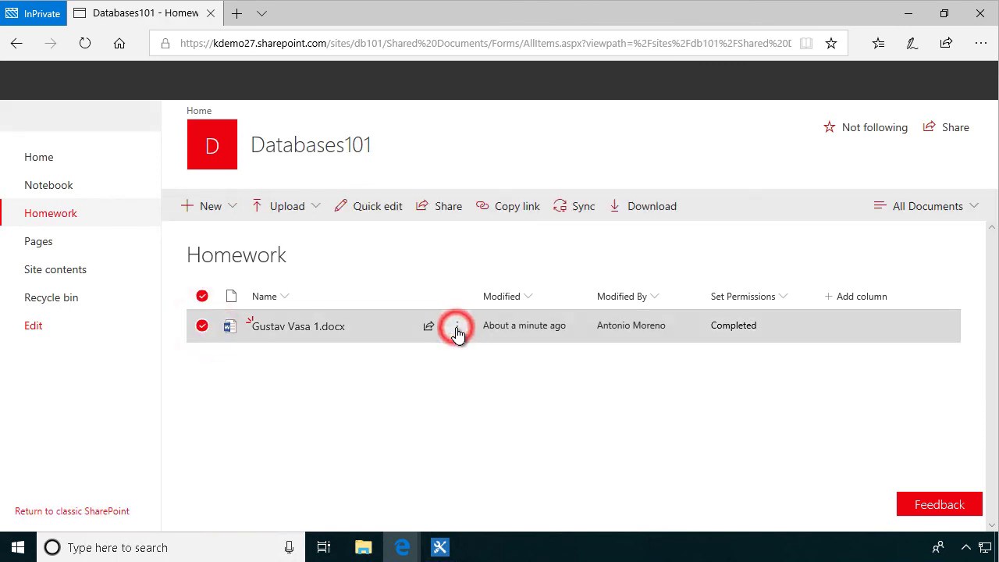
pyautogui.click(503, 179)
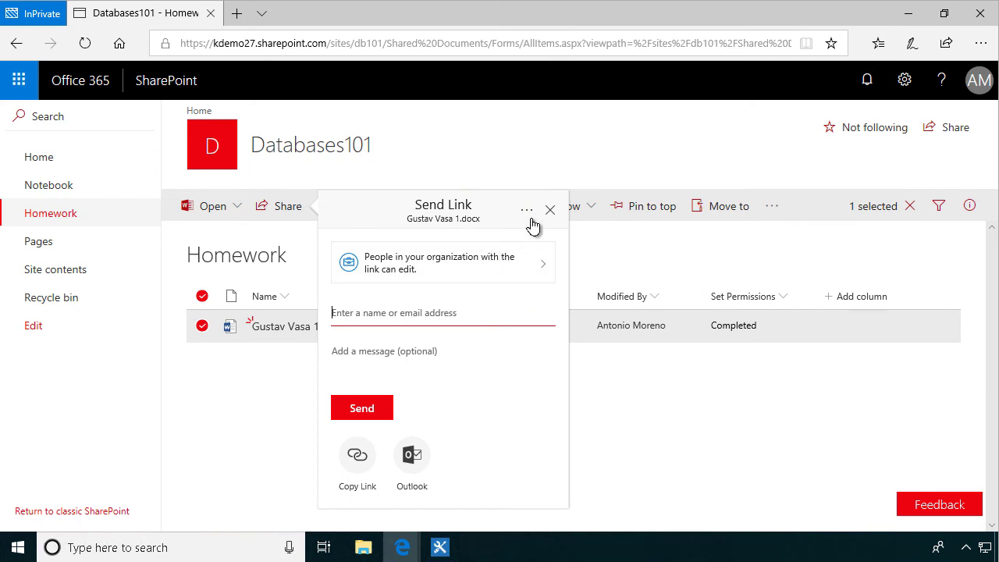
pyautogui.click(530, 212)
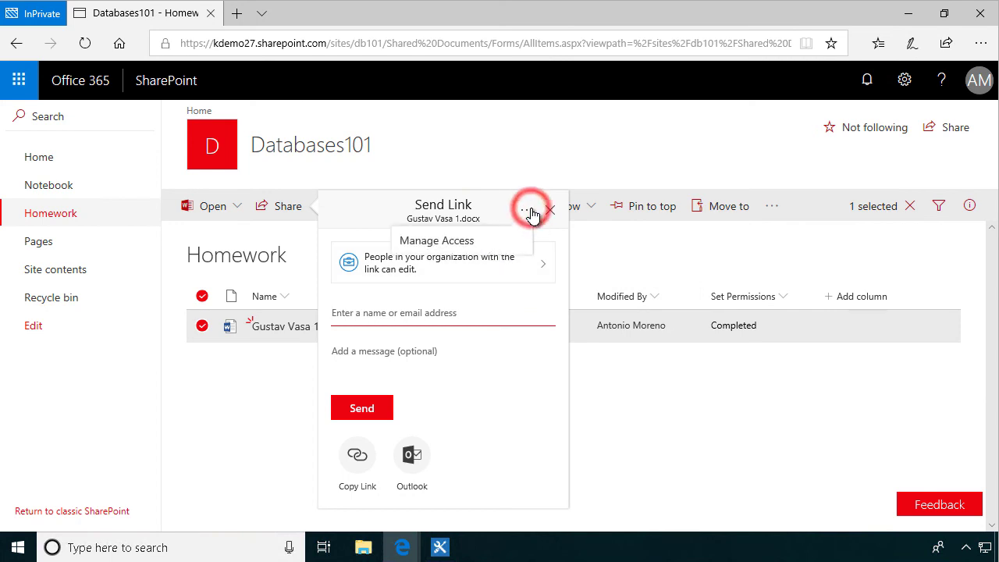
pyautogui.click(452, 238)
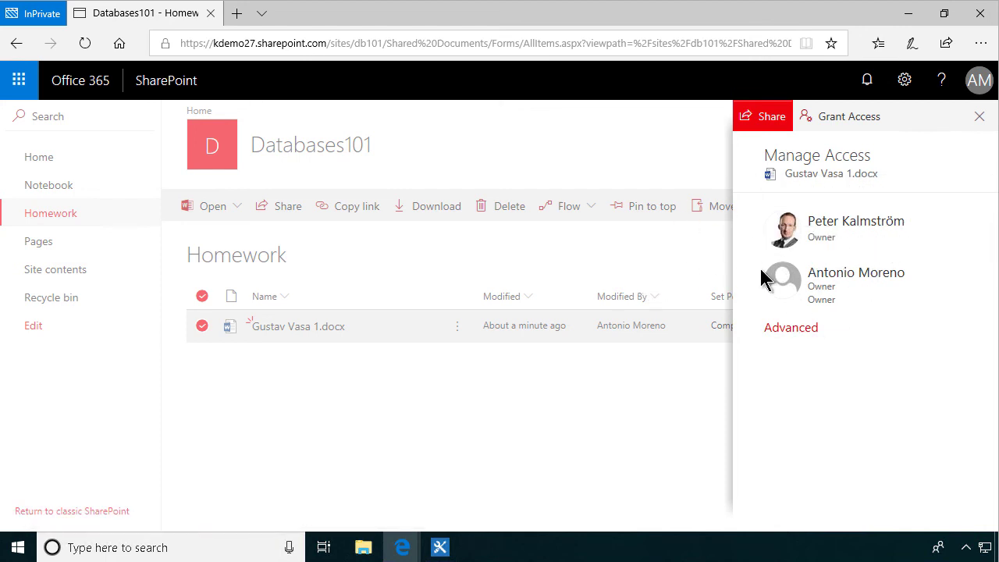
pyautogui.click(616, 423)
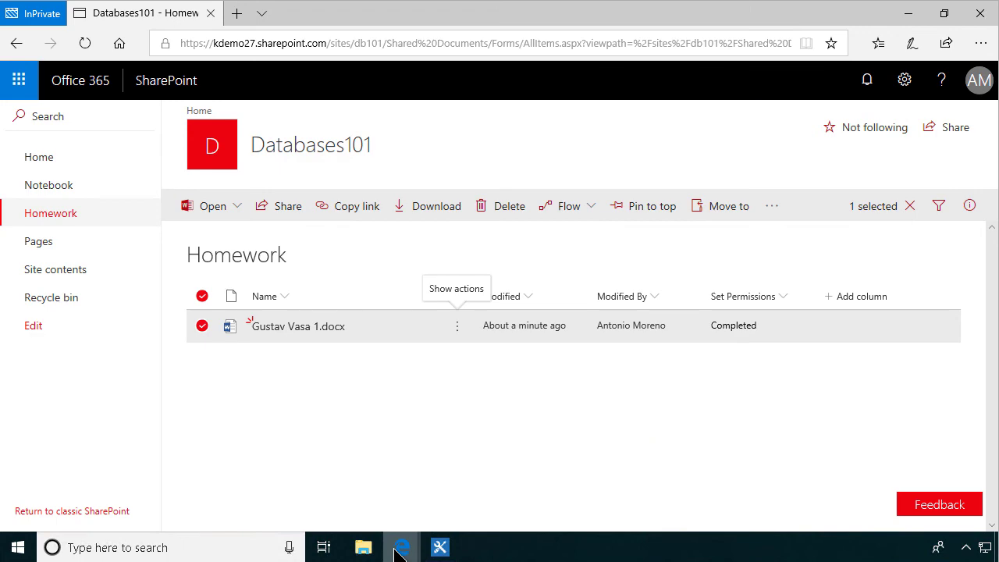
# Open Set Permissions in SharePoint Designer's text-based designer to show its Impersonation Step
pyautogui.moveTo(398, 550)
pyautogui.click(439, 547)
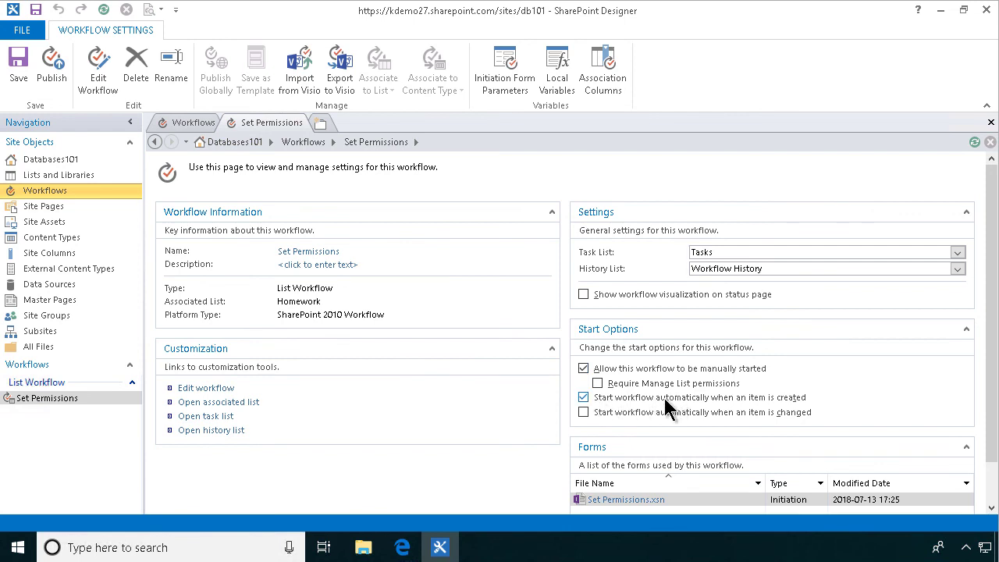
pyautogui.click(207, 388)
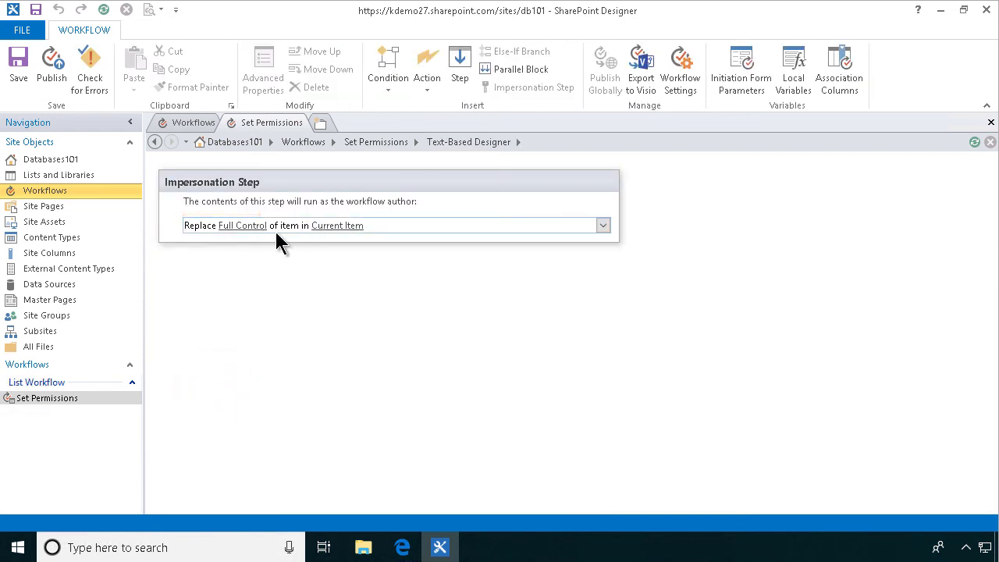